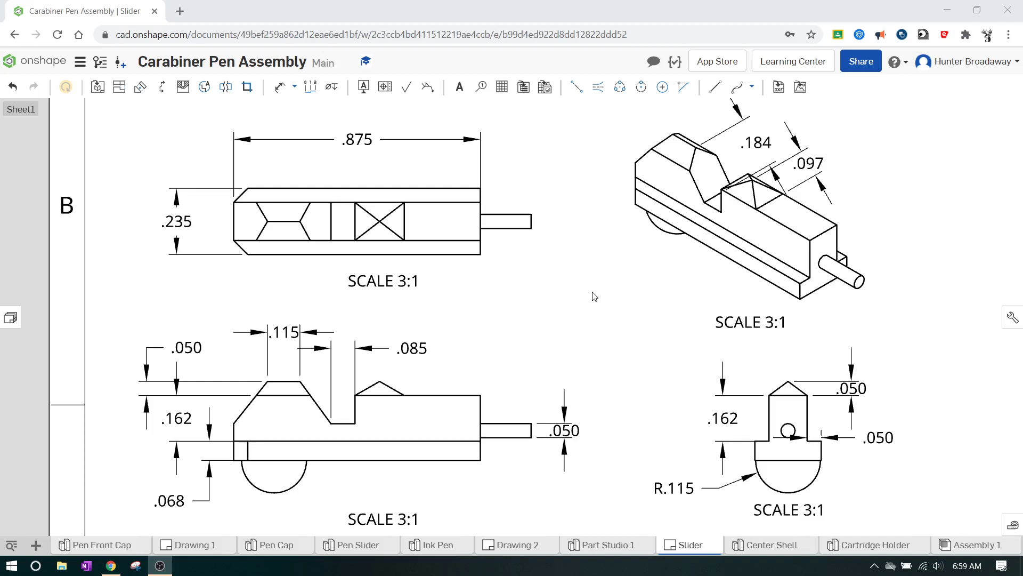
# Step: Create a new part studio in the document and rename it Pen Slider
pyautogui.click(37, 545)
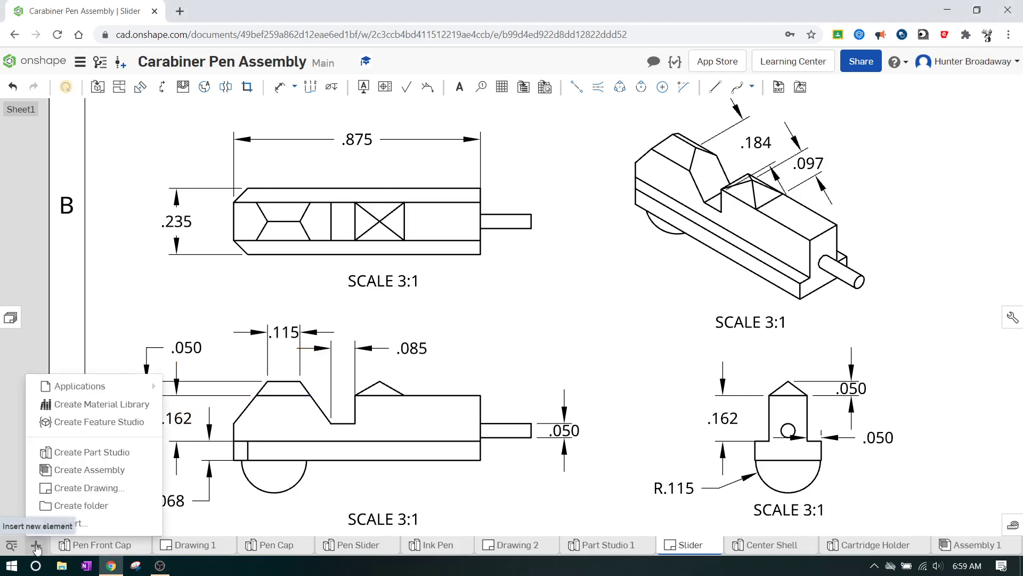
pyautogui.click(80, 452)
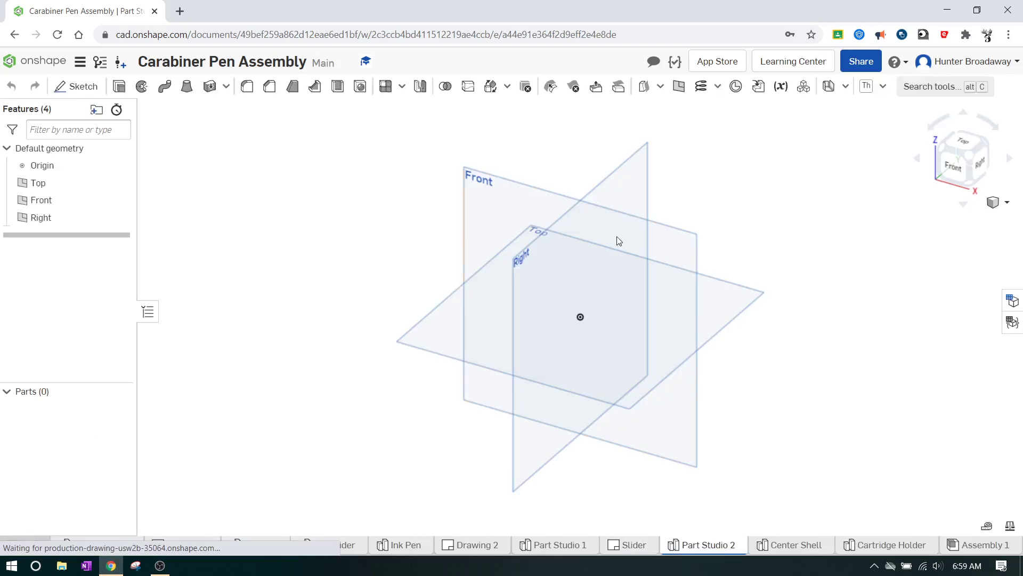
pyautogui.rightClick(708, 546)
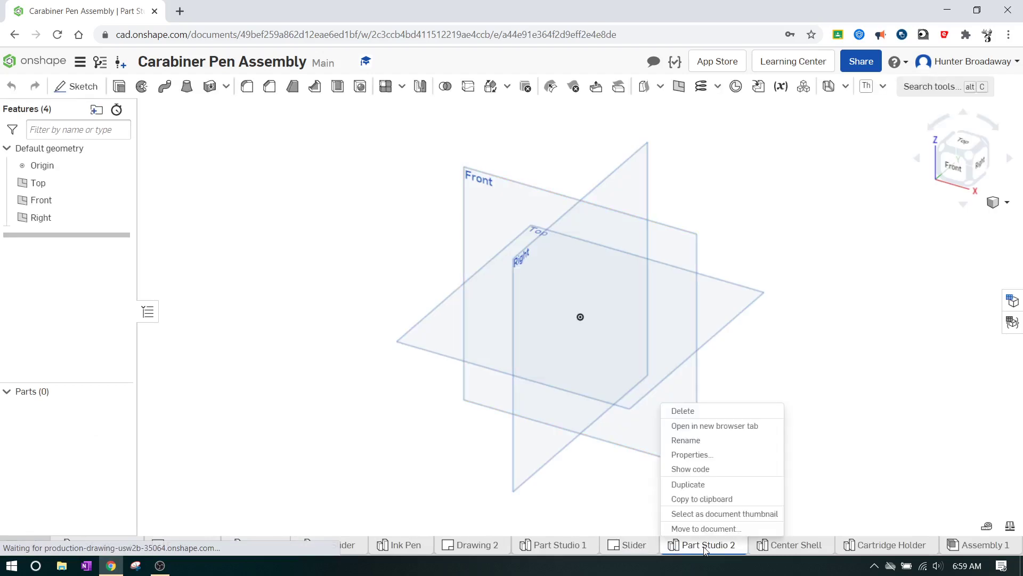
pyautogui.click(693, 441)
pyautogui.write('Pen Slider')
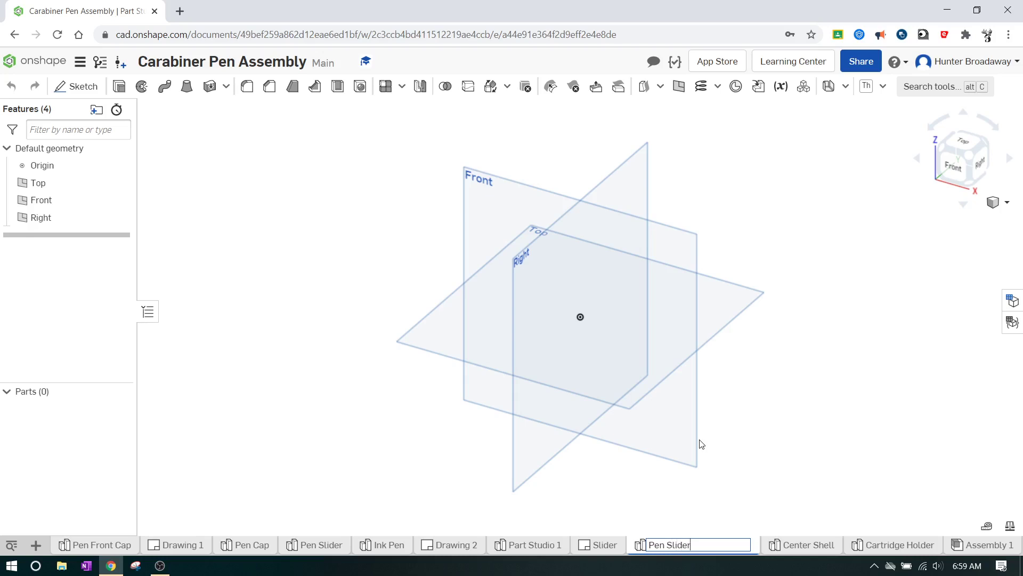
pyautogui.press('Return')
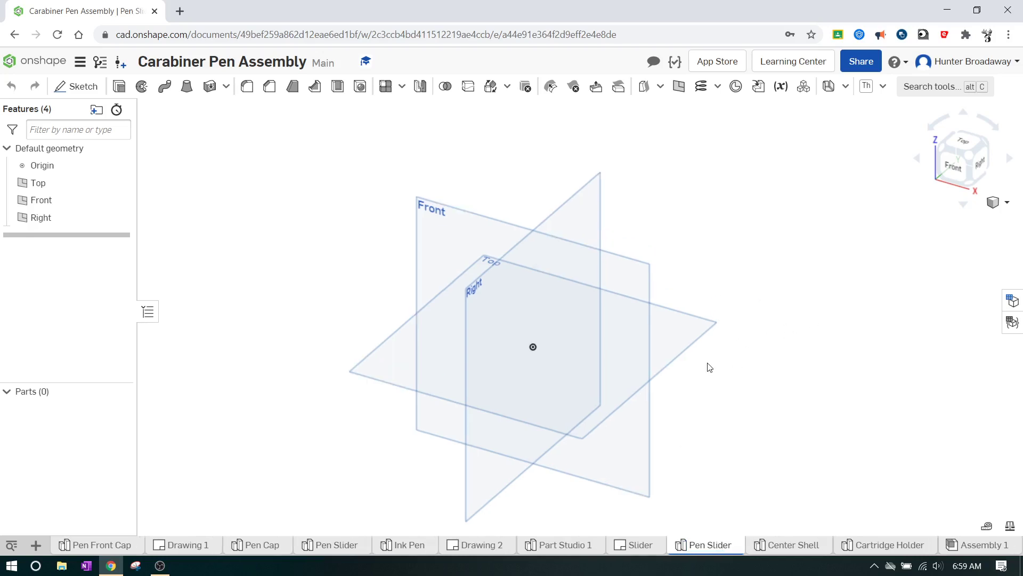
# Step: Start a new sketch on the Top plane
pyautogui.scroll(-2, 710, 367)
pyautogui.scroll(4, 709, 366)
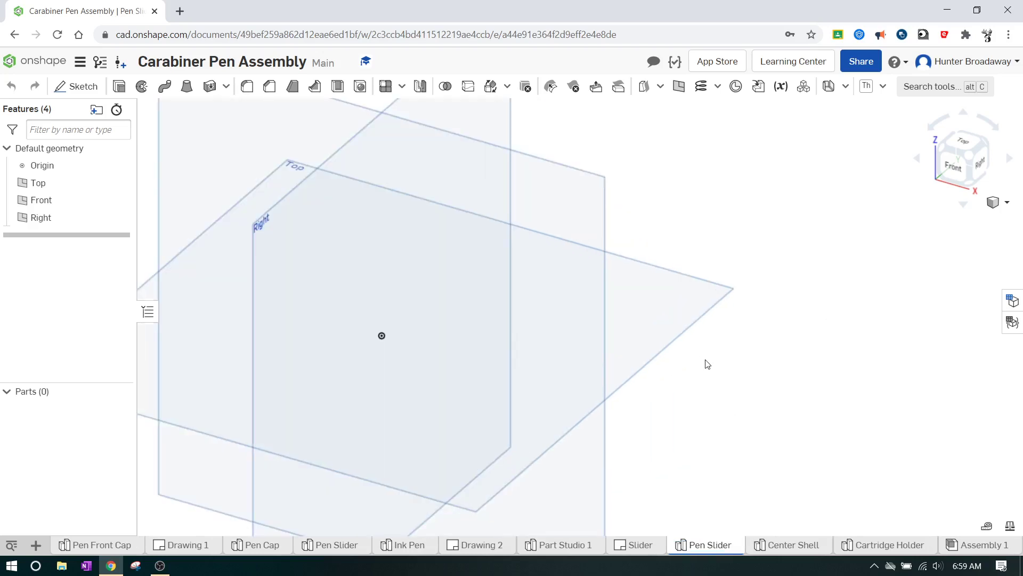
pyautogui.click(67, 89)
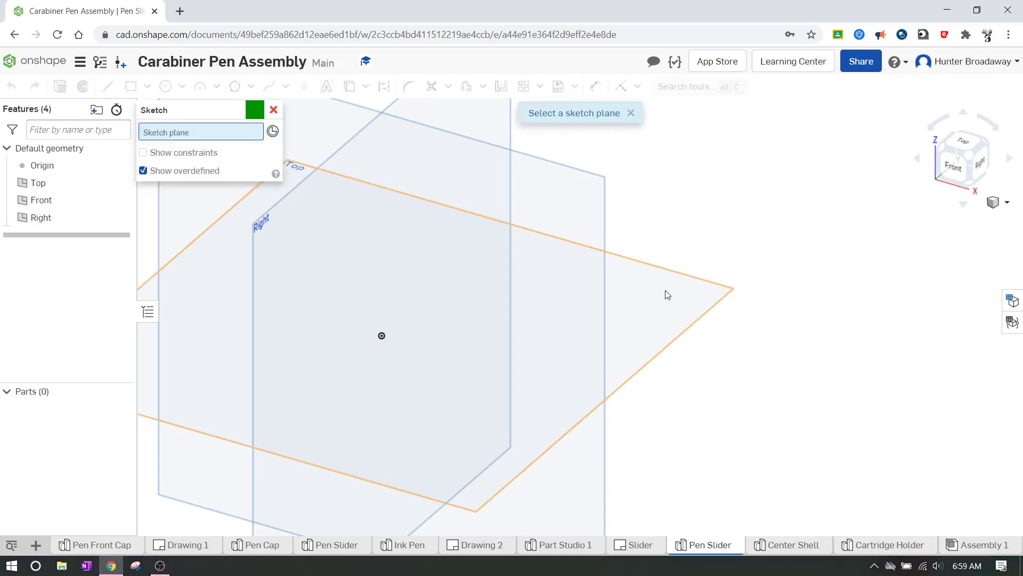
pyautogui.click(666, 292)
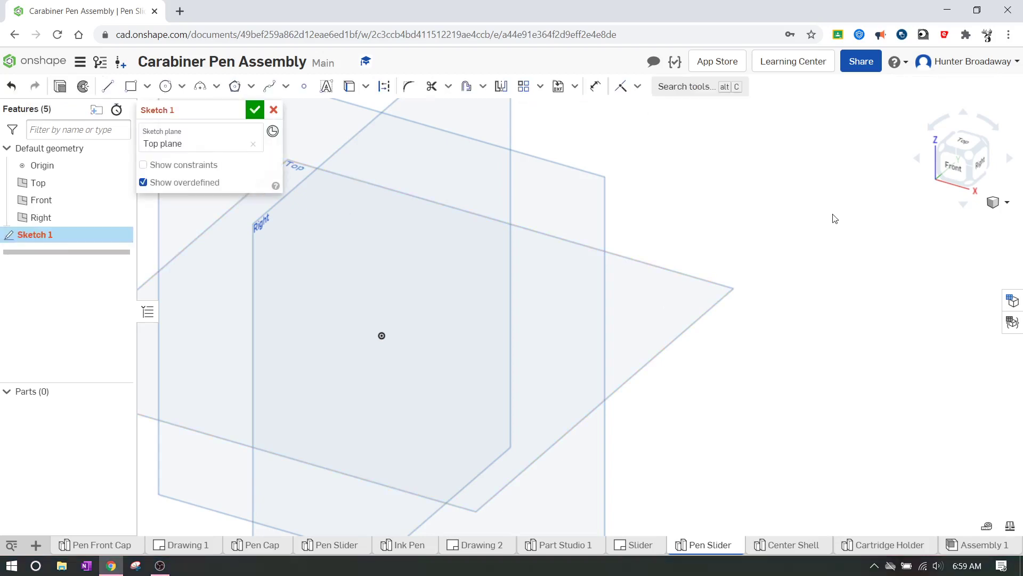
pyautogui.click(955, 145)
pyautogui.scroll(3, 826, 242)
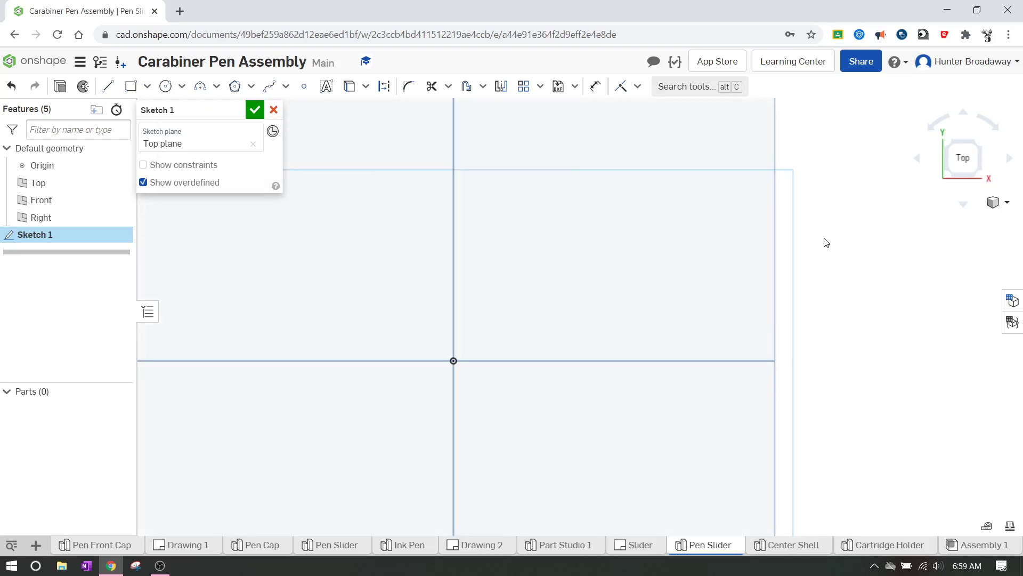
pyautogui.moveTo(826, 242); pyautogui.dragTo(745, 292, button='middle')
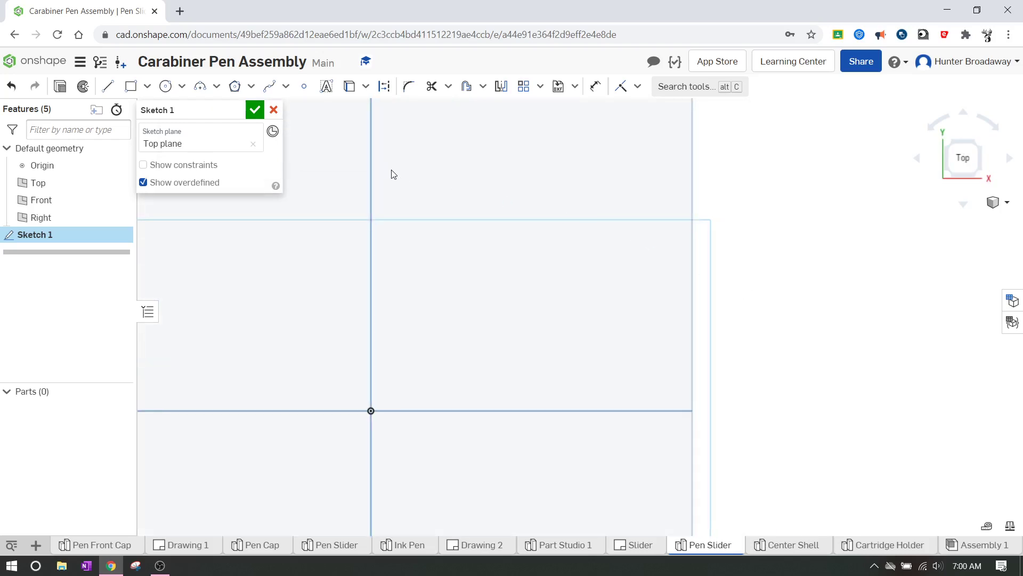
# Step: Draw a corner rectangle 0.875 in wide and 0.235 in high, up and to the right of the origin, and finish the sketch
pyautogui.click(131, 86)
pyautogui.click(419, 185)
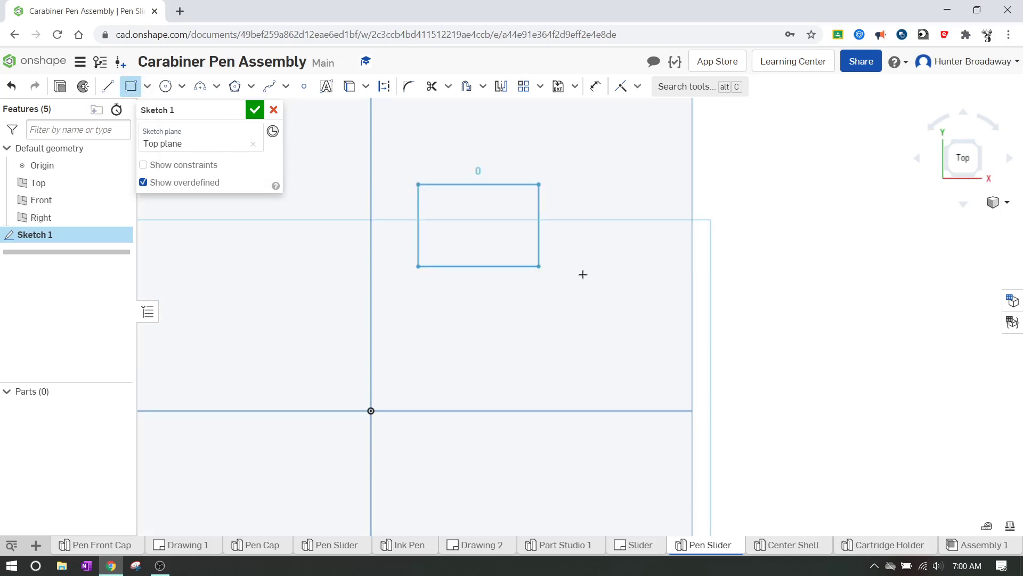
pyautogui.click(655, 276)
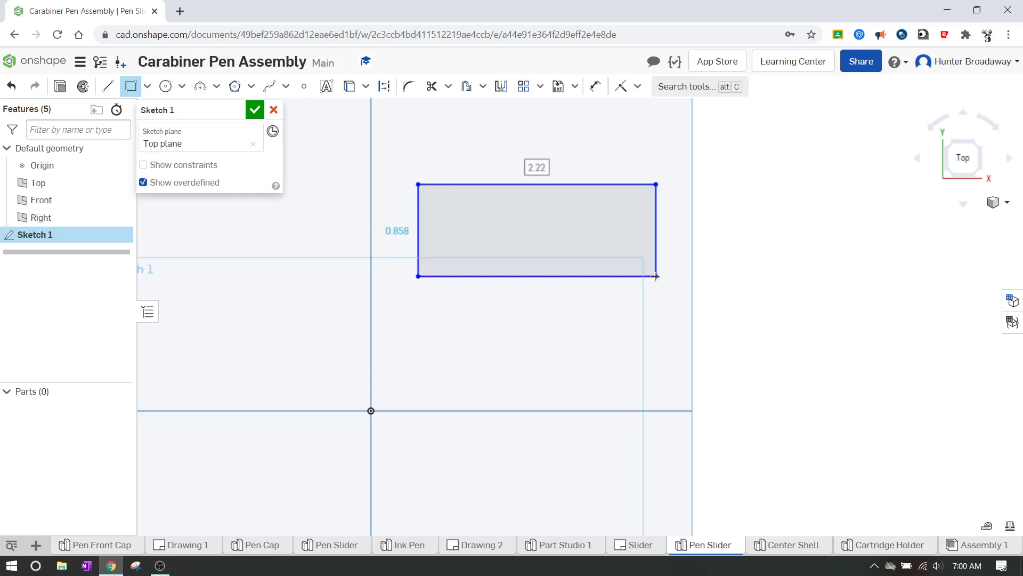
pyautogui.write('2.5')
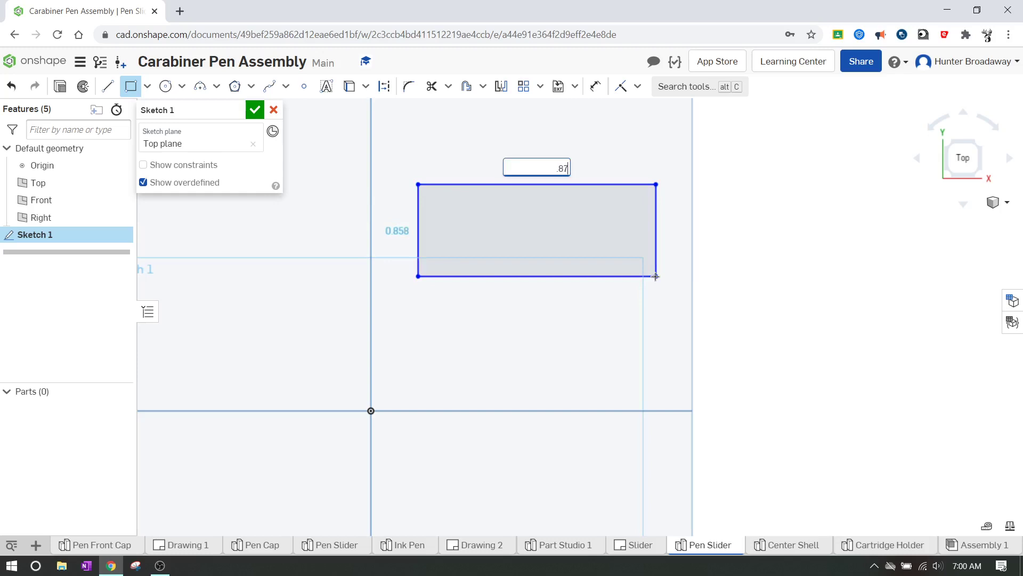
pyautogui.press('Tab')
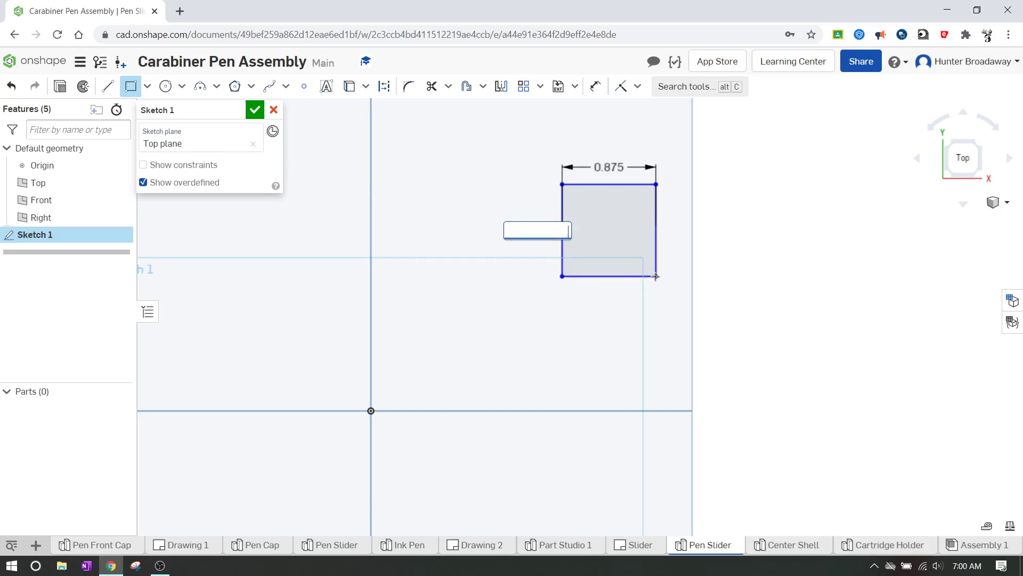
pyautogui.write('1.5')
pyautogui.press('Return')
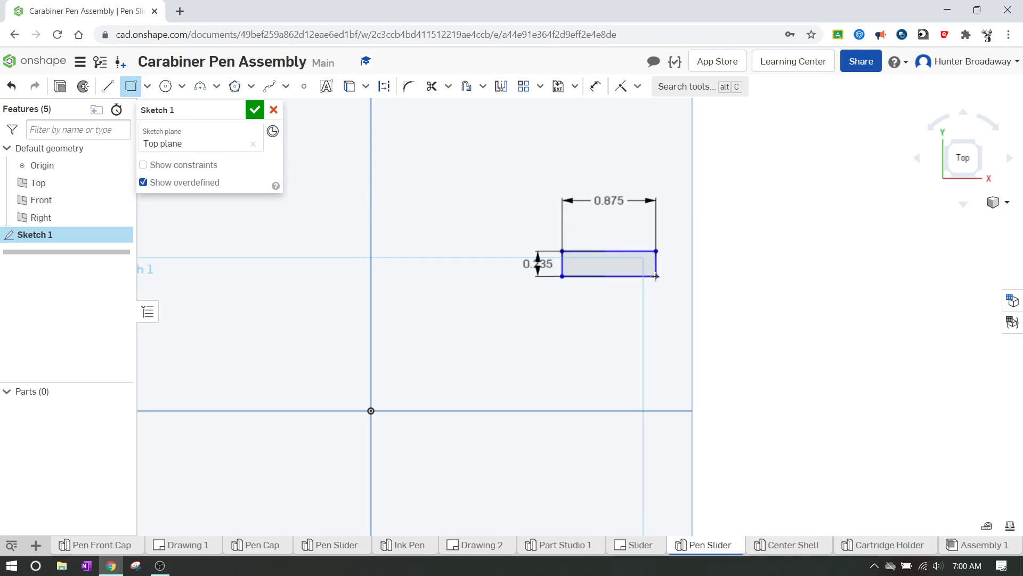
pyautogui.scroll(3, 688, 272)
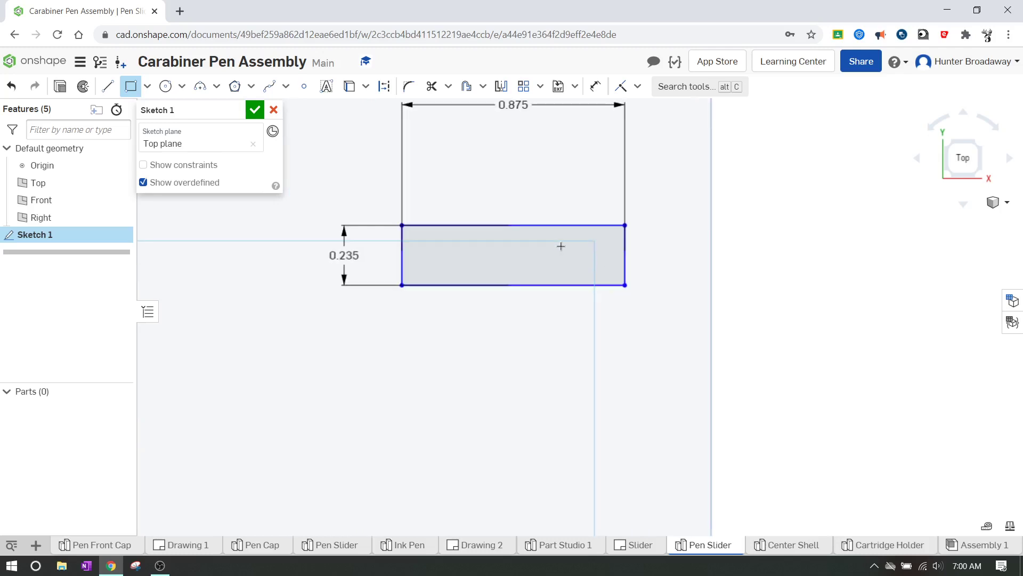
pyautogui.click(255, 113)
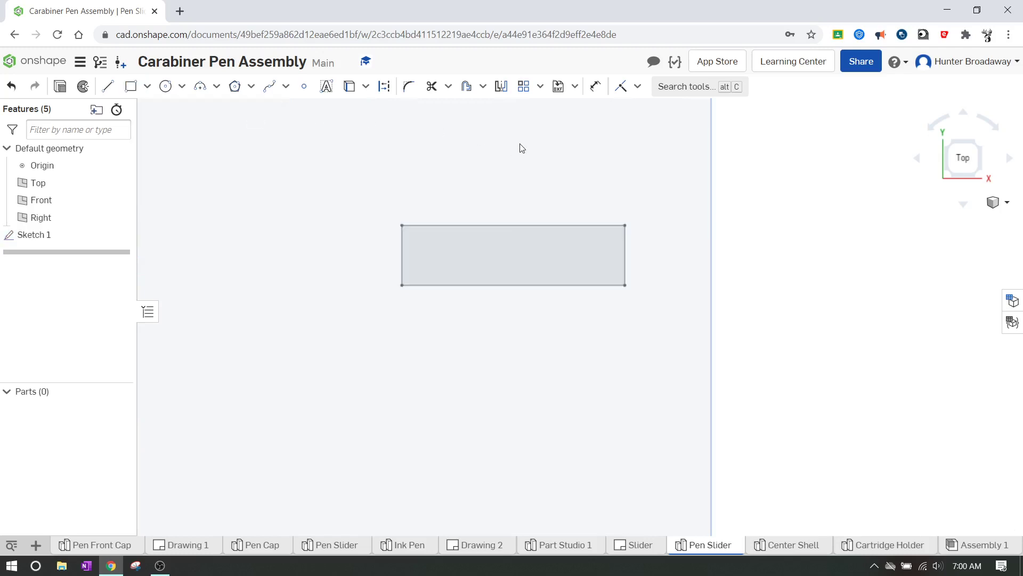
# Step: Extrude the rectangle upward as a new solid with a blind depth of .050 + .162 + .068 in
pyautogui.click(980, 180)
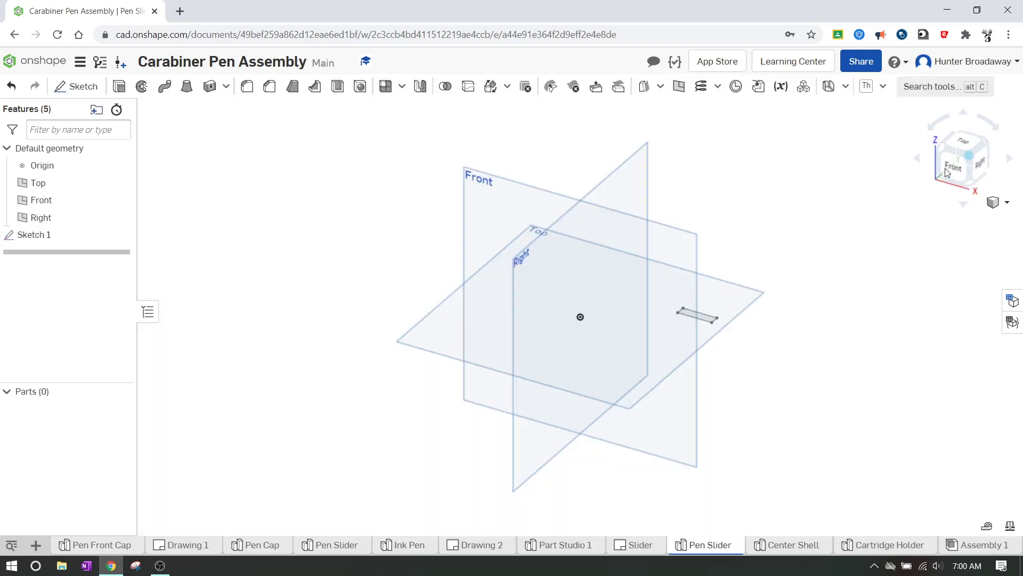
pyautogui.scroll(5, 746, 304)
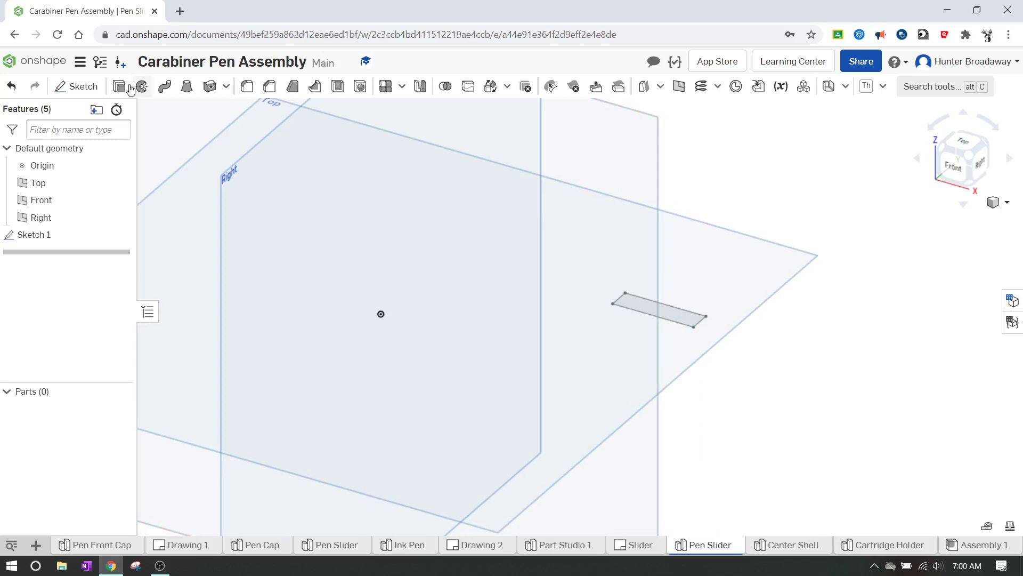
pyautogui.hotkey('shift', 'e')
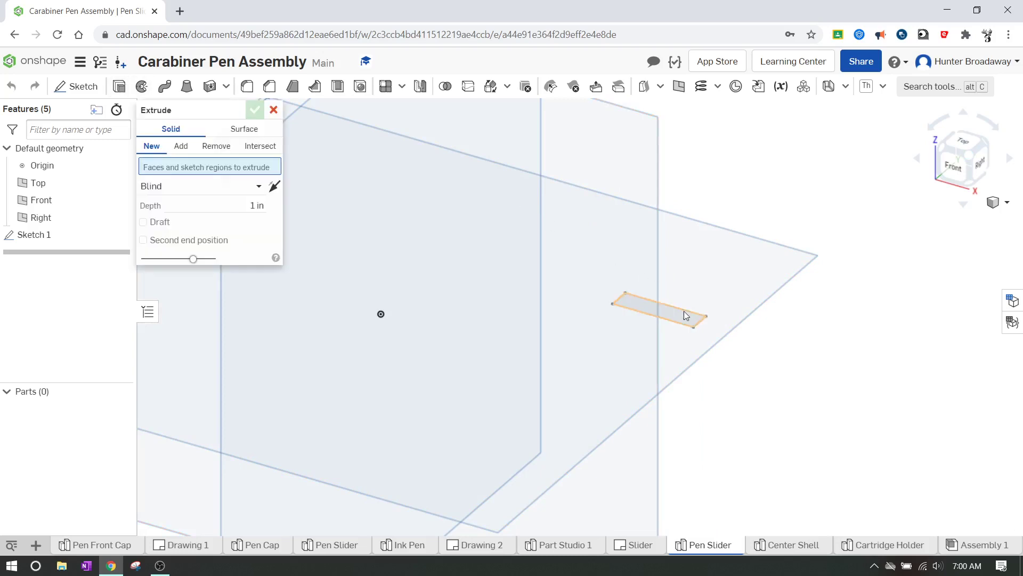
pyautogui.click(687, 315)
pyautogui.click(686, 315)
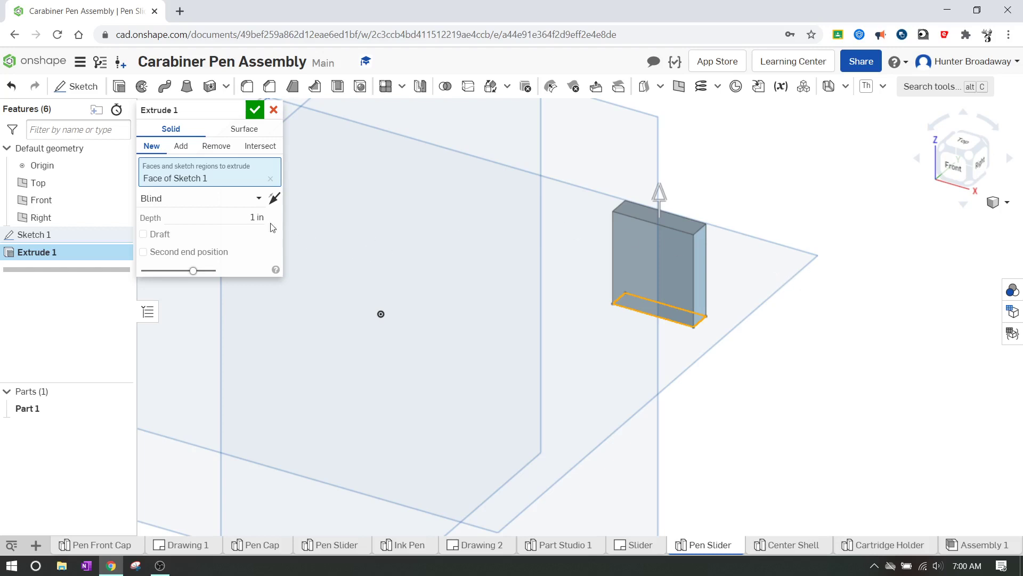
pyautogui.click(241, 219)
pyautogui.write('.050 + .162 +')
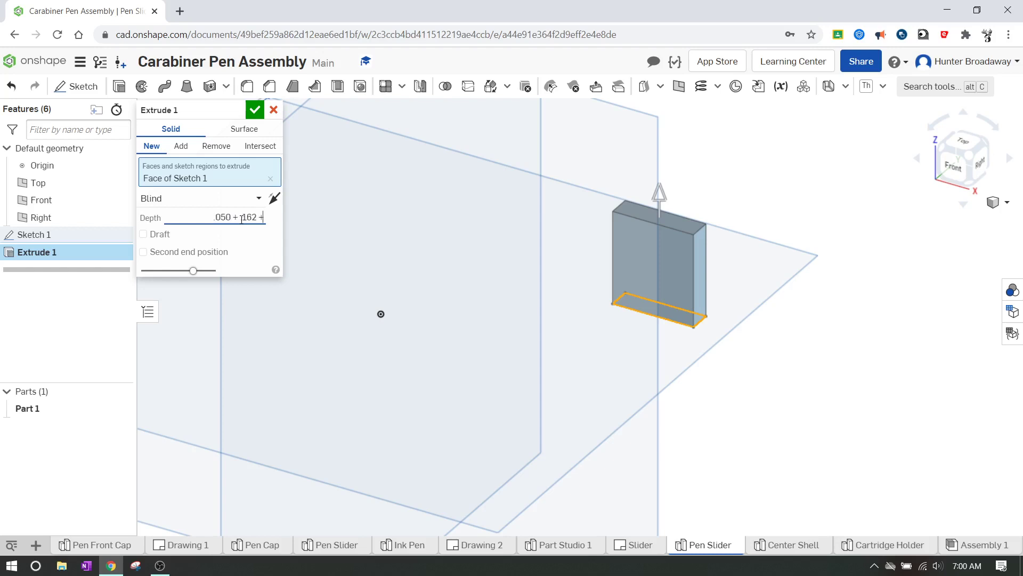
pyautogui.write(' .068')
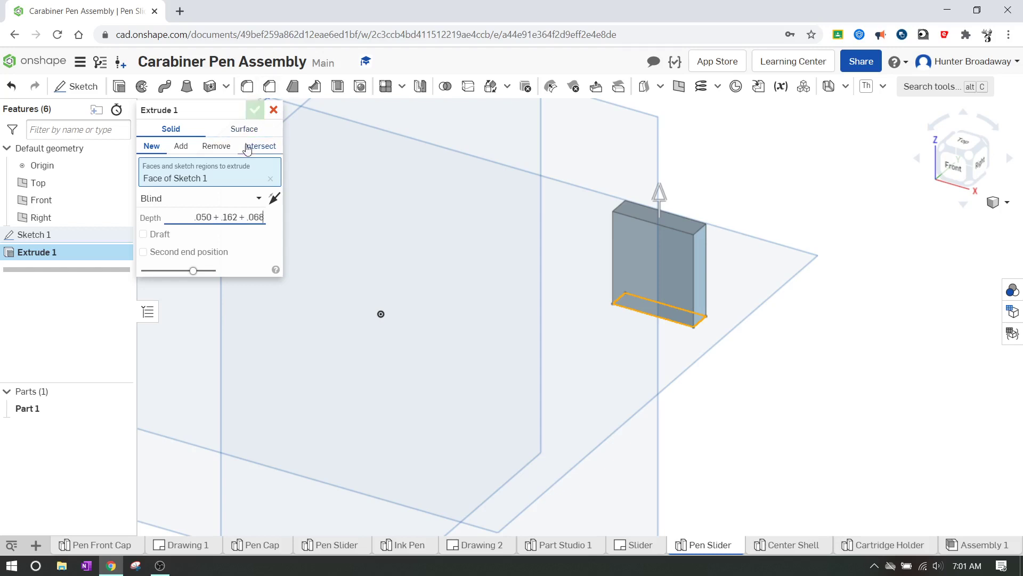
pyautogui.press('Return')
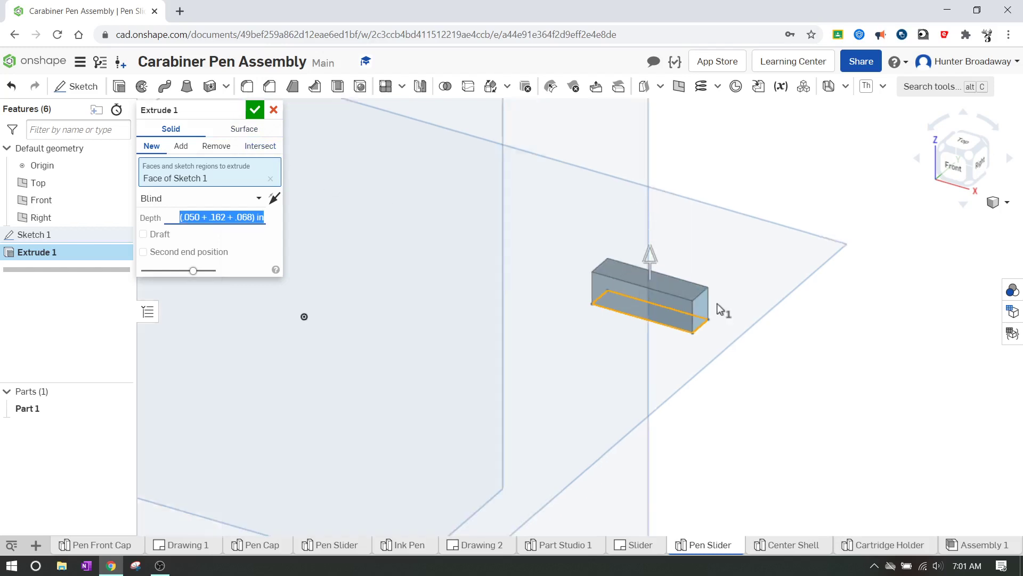
pyautogui.scroll(3, 719, 307)
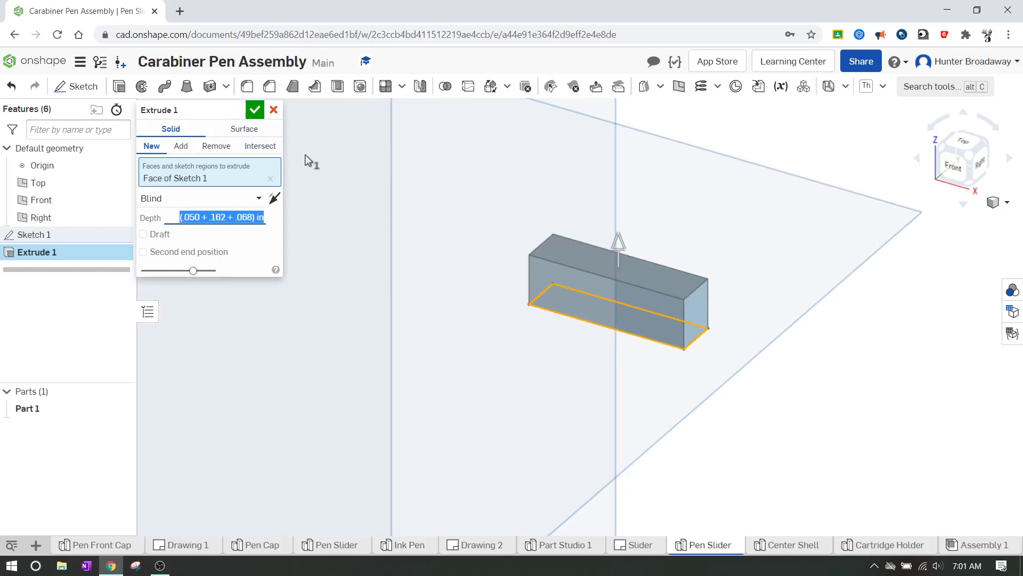
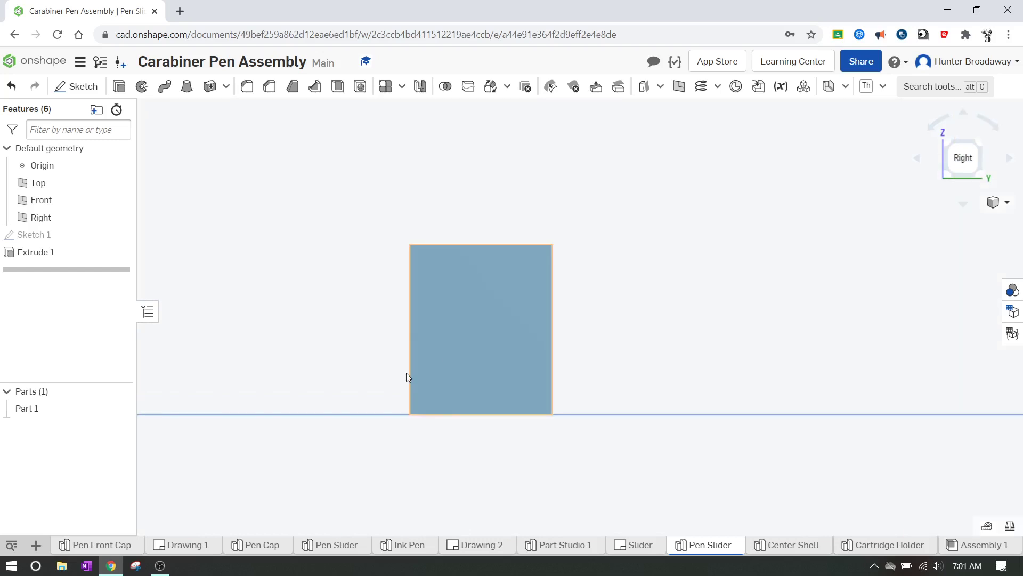
# Step: Sketch a rectangle 0.05 in wide and 0.162 in high on the block's right end face, starting at the face's upper-left corner
pyautogui.hotkey('shift', 's')
pyautogui.click(466, 289)
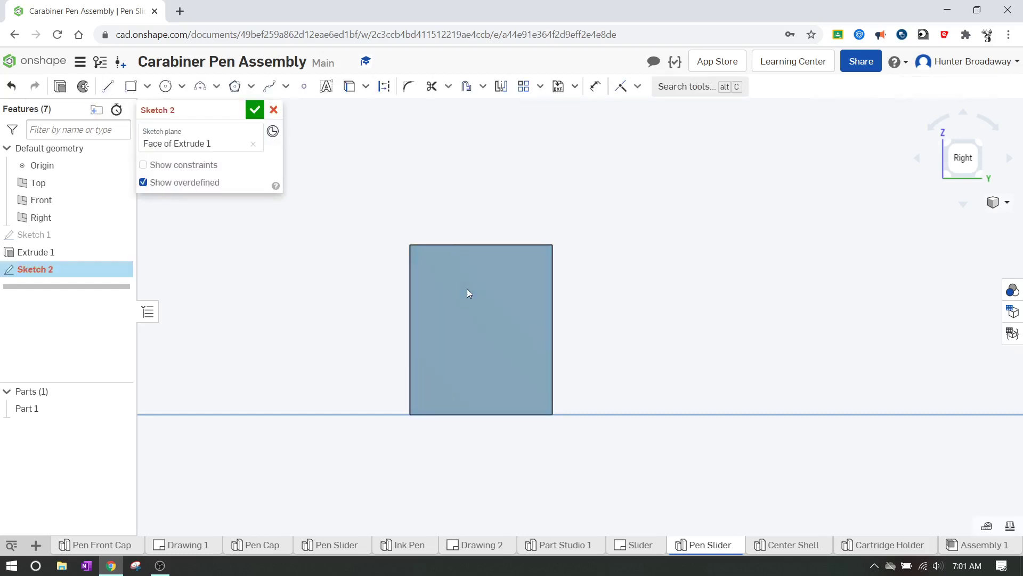
pyautogui.click(130, 90)
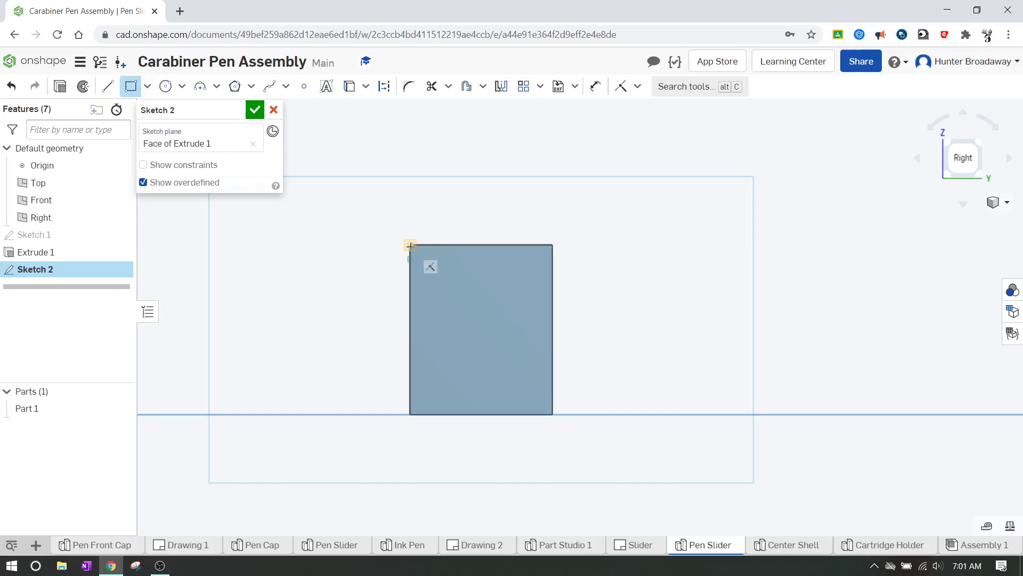
pyautogui.click(411, 245)
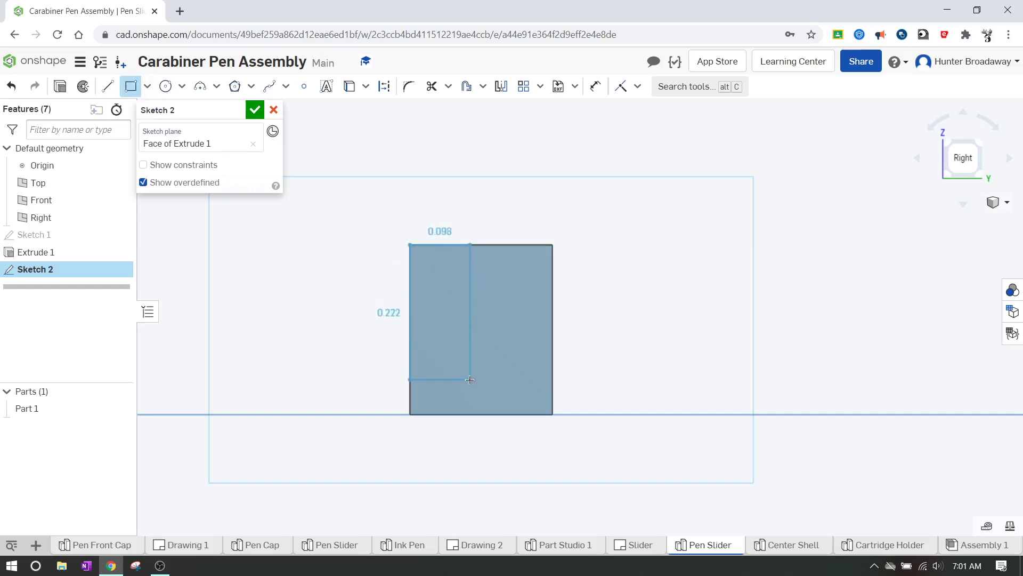
pyautogui.click(470, 379)
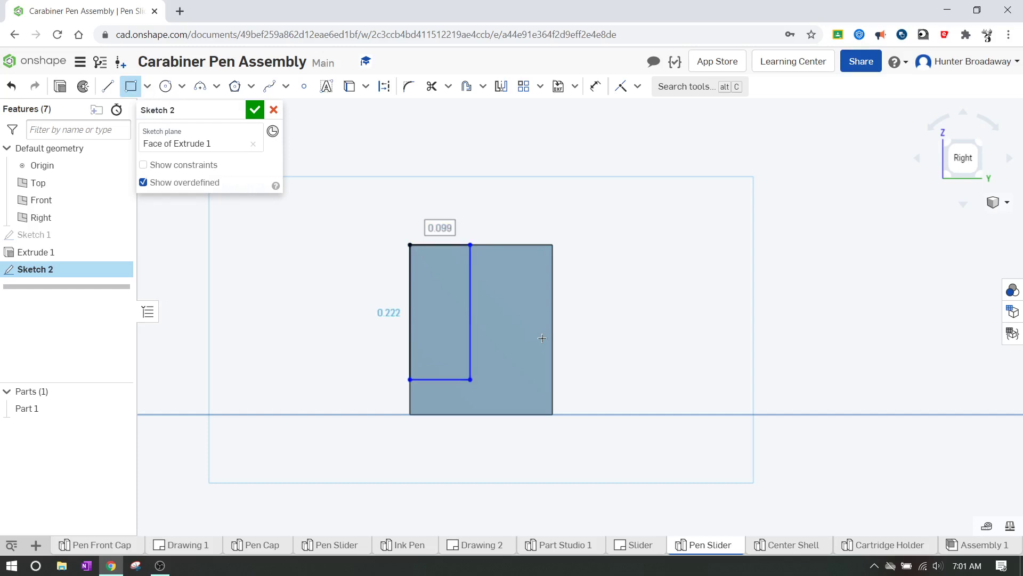
pyautogui.write('.1')
pyautogui.press('Tab')
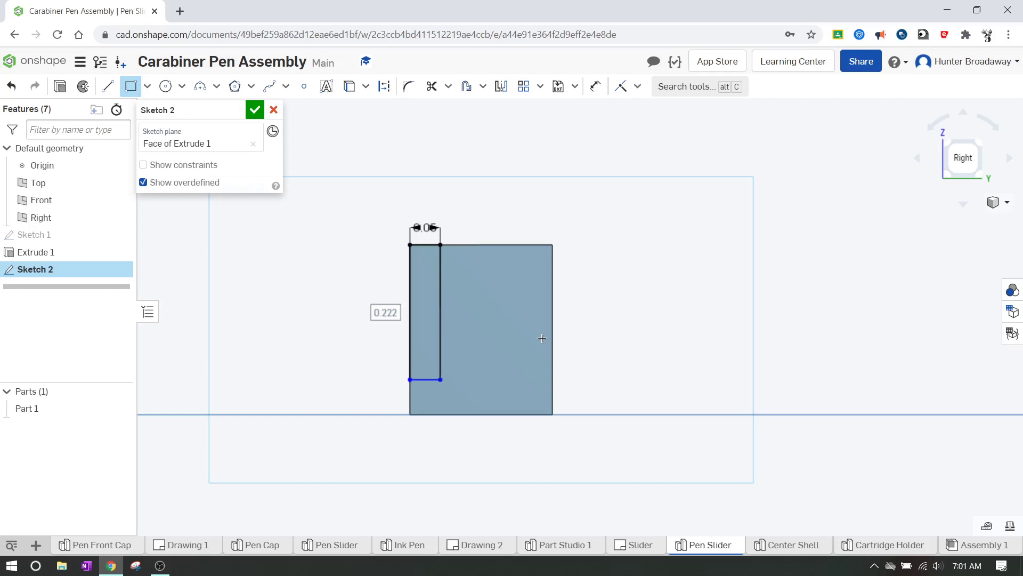
pyautogui.write('.162')
pyautogui.press('Return')
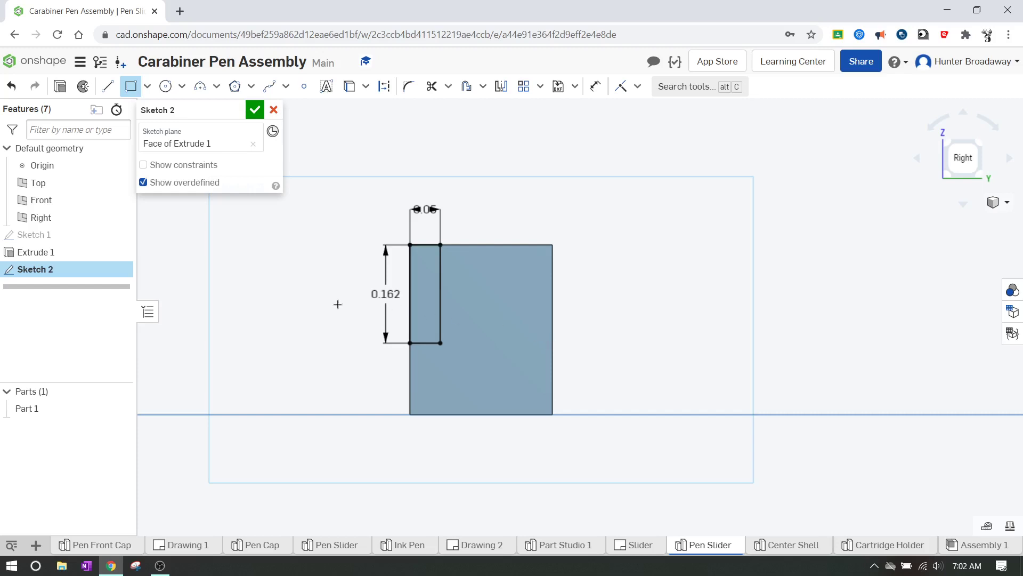
pyautogui.press('Escape')
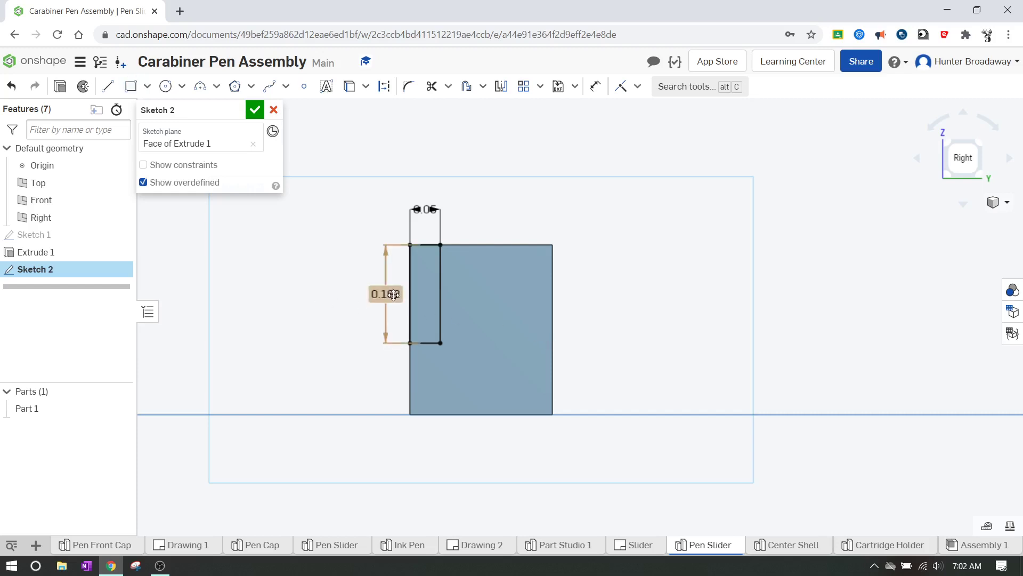
# Step: Set the height of the left cutout rectangle on the end face to 0.162+.05 in
pyautogui.doubleClick(397, 294)
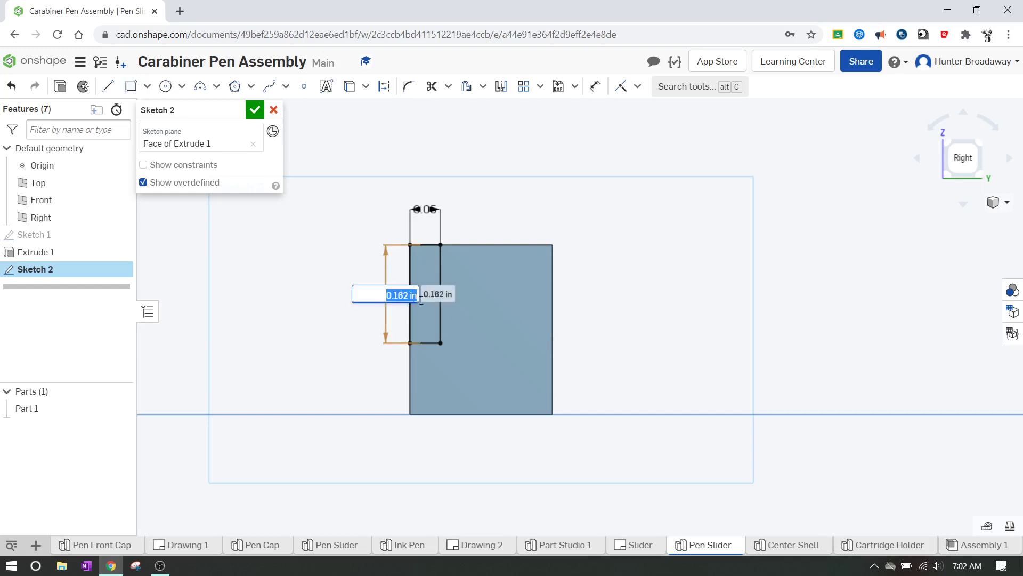
pyautogui.write('0.162')
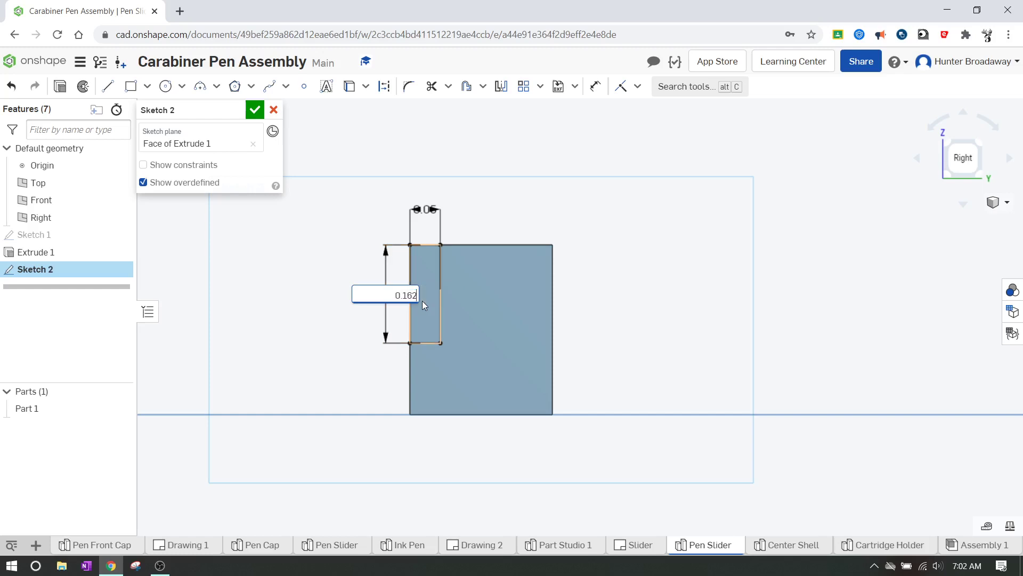
pyautogui.write('+.05')
pyautogui.press('Return')
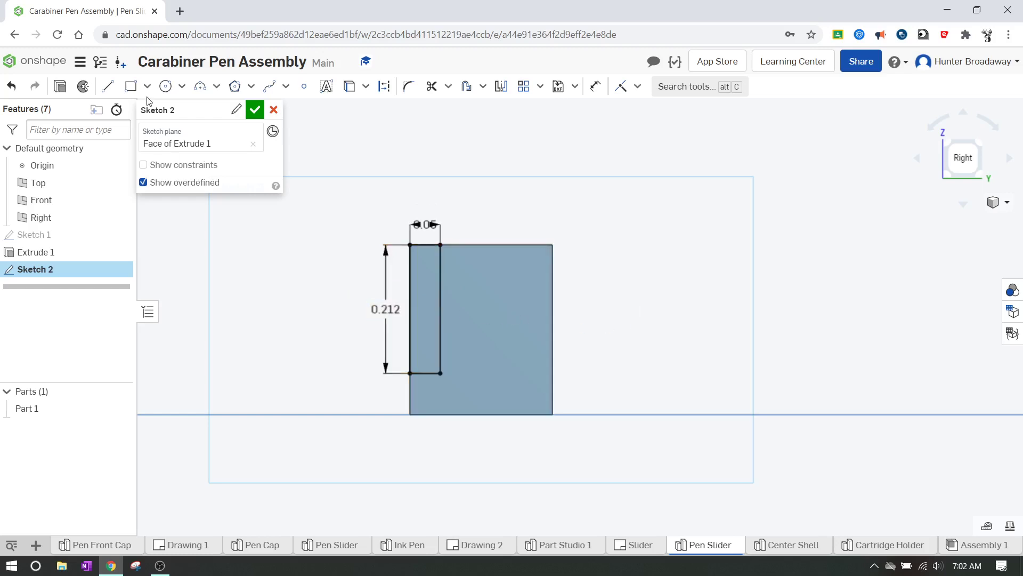
# Step: Sketch a second rectangle 0.05 in wide and 0.212 in high from the end face's upper-right corner, and finish the sketch
pyautogui.click(131, 87)
pyautogui.click(553, 246)
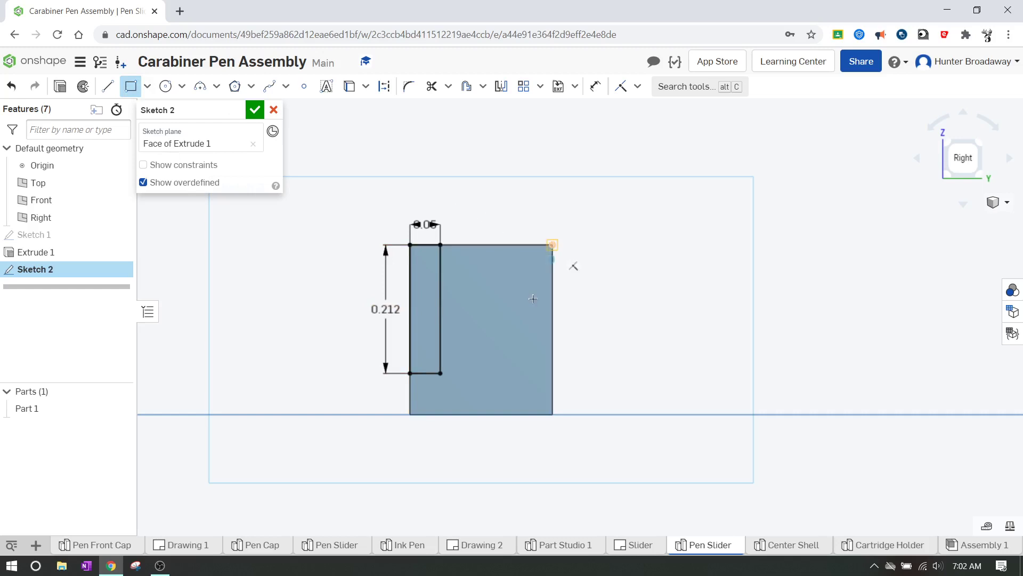
pyautogui.click(507, 373)
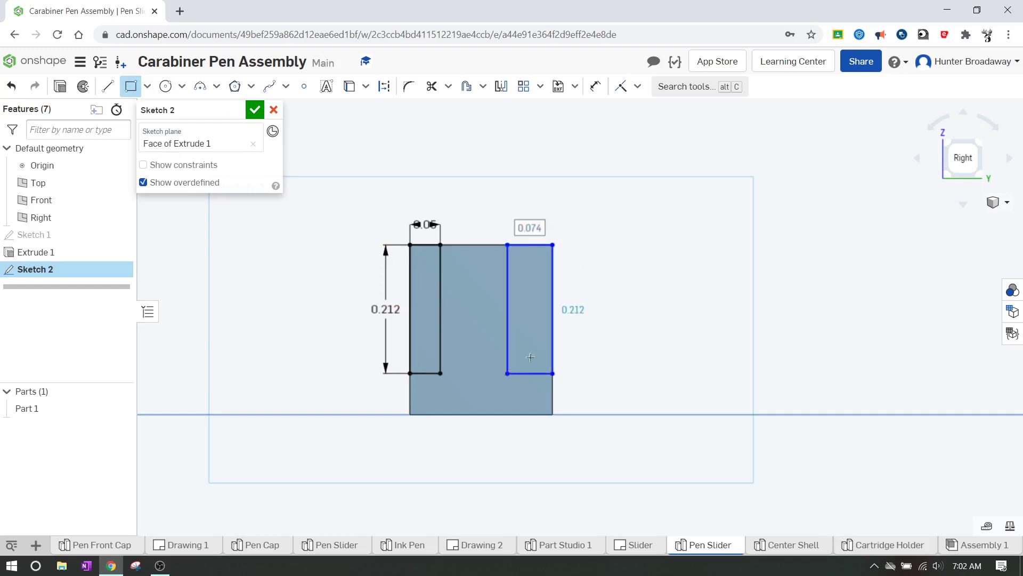
pyautogui.write('.5')
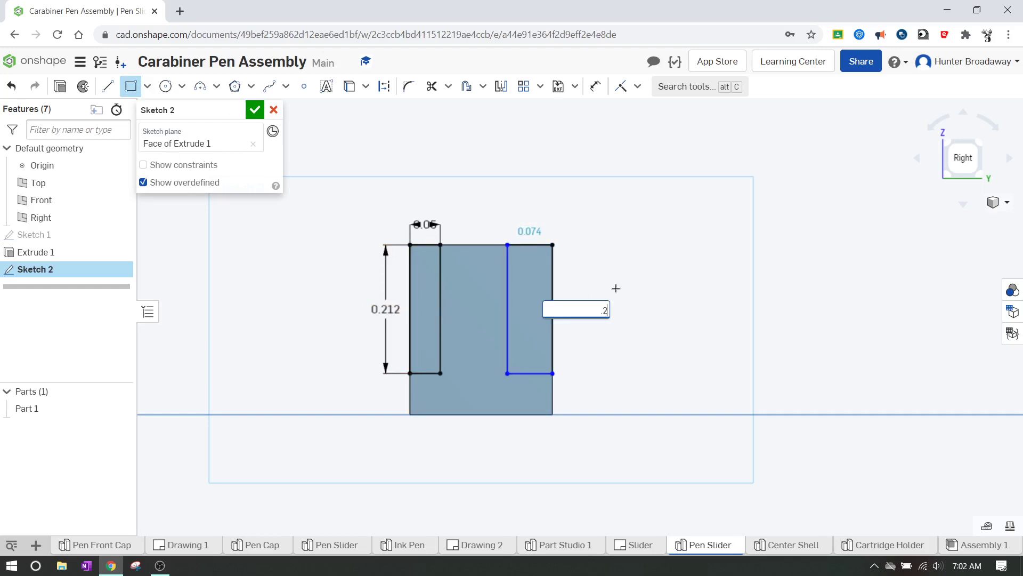
pyautogui.write('12')
pyautogui.press('Return')
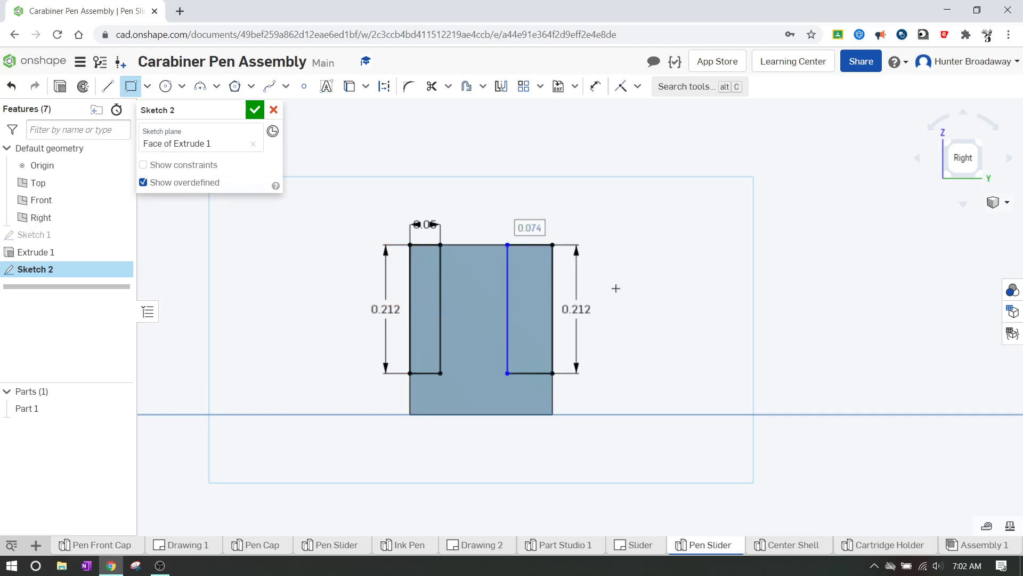
pyautogui.write('.05')
pyautogui.press('Return')
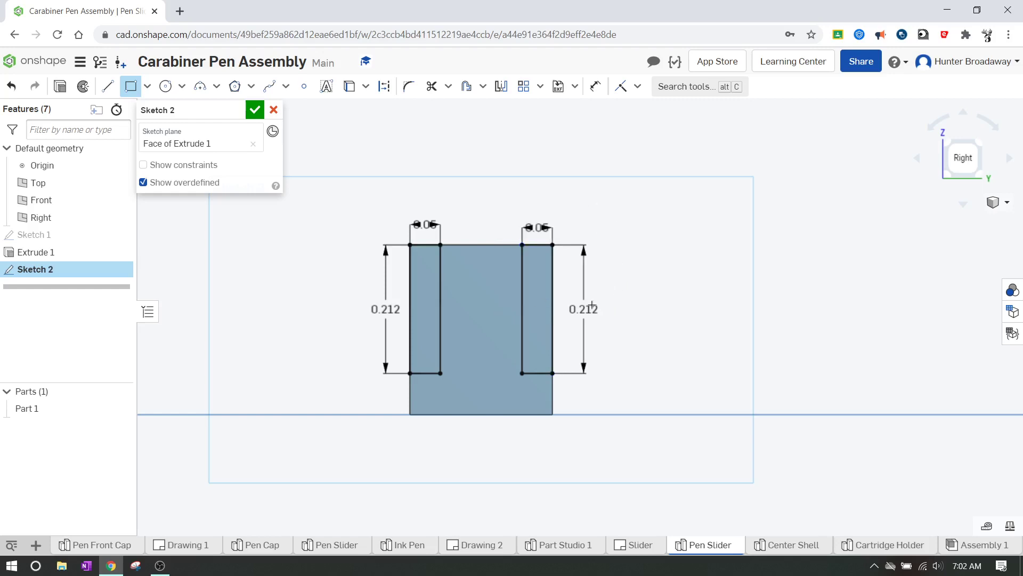
pyautogui.click(255, 110)
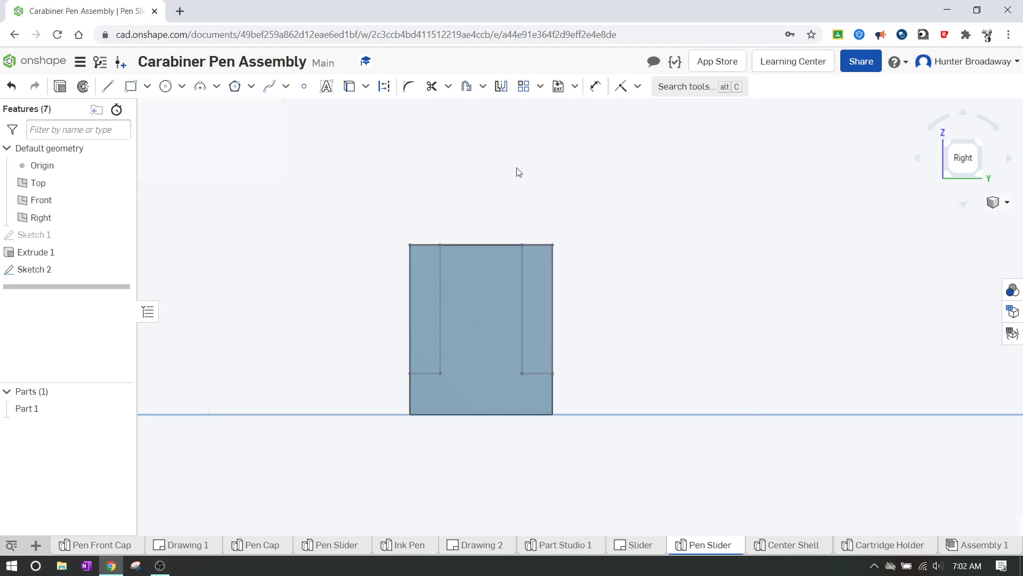
# Step: Cut both corner rectangles along the block with a Remove extrude at a blind depth of 1 in
pyautogui.click(949, 143)
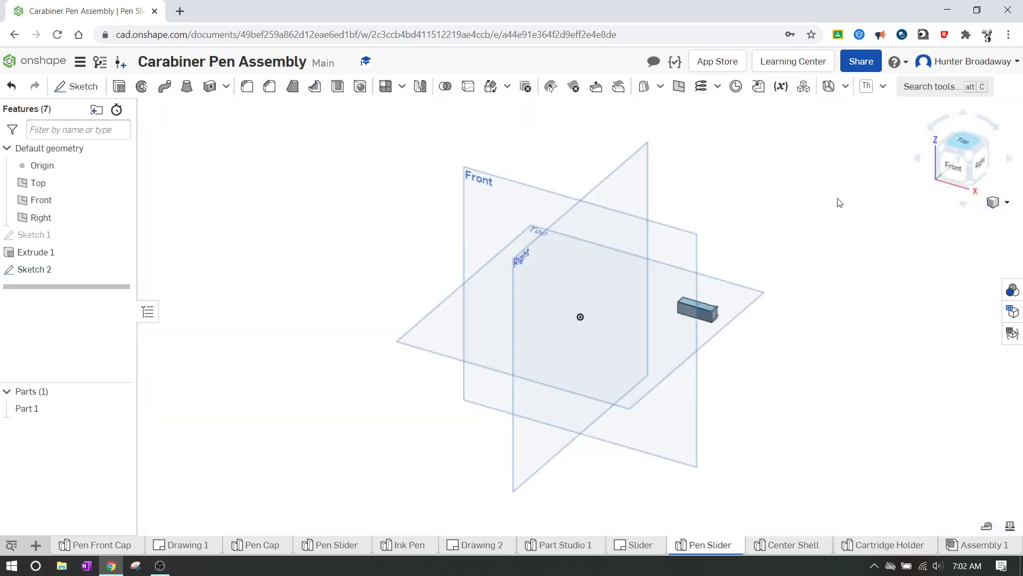
pyautogui.scroll(10, 726, 318)
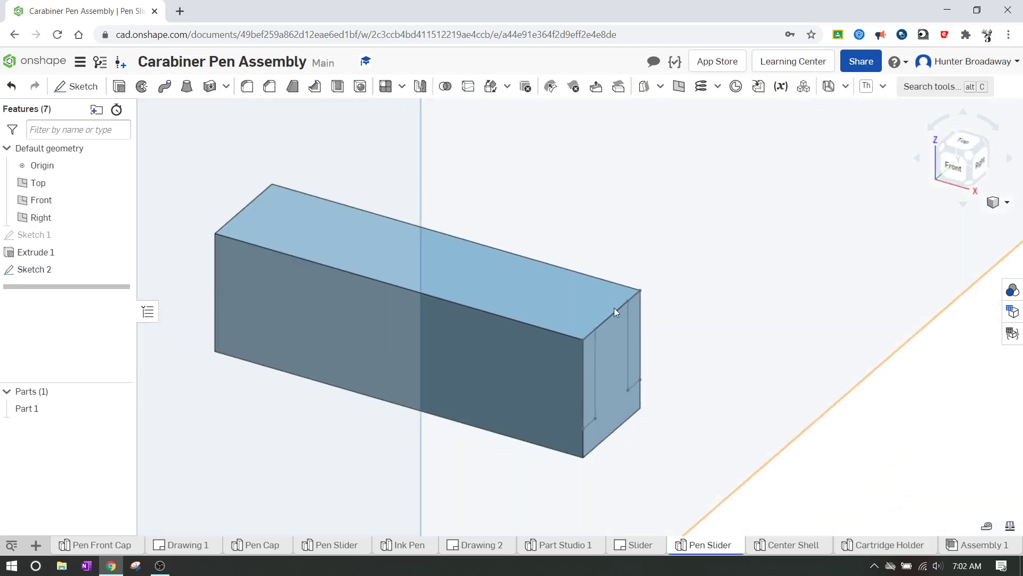
pyautogui.click(120, 86)
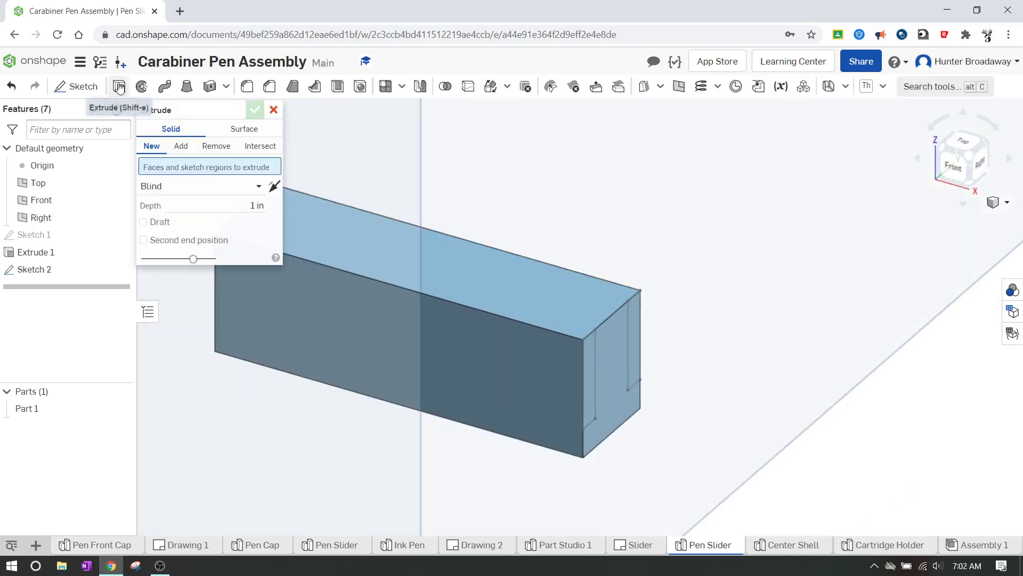
pyautogui.click(215, 146)
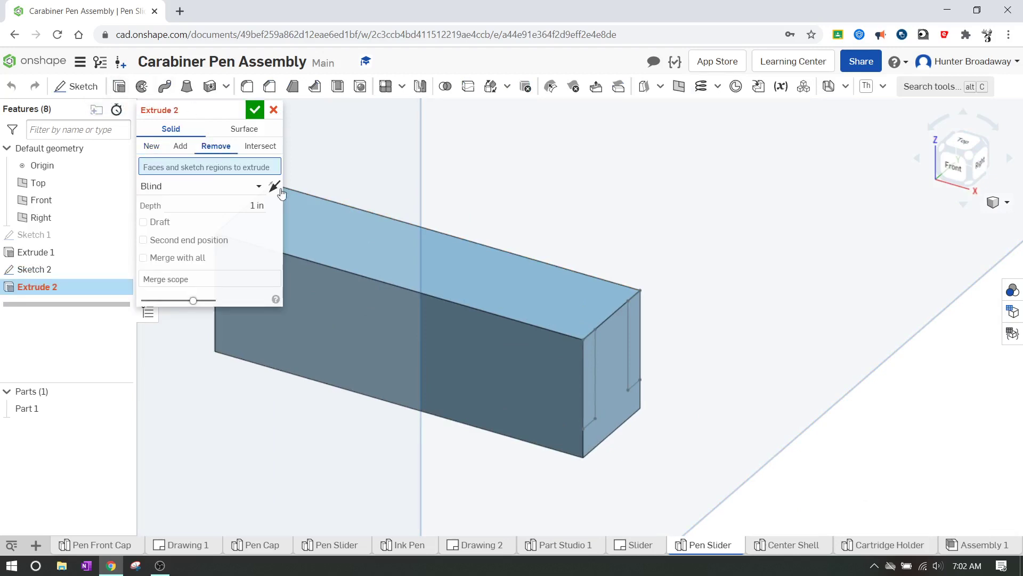
pyautogui.click(638, 329)
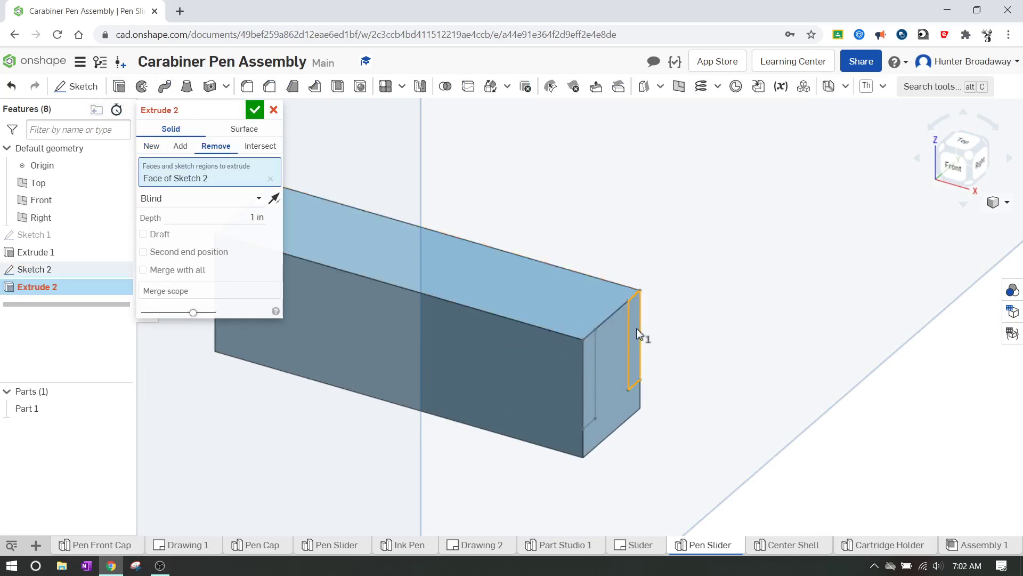
pyautogui.click(587, 372)
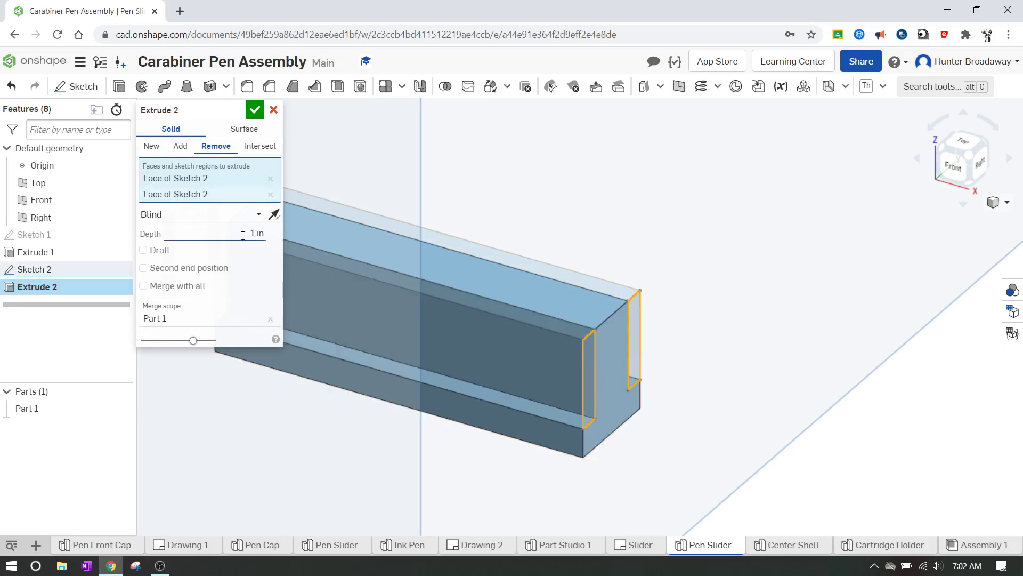
pyautogui.scroll(-2, 525, 307)
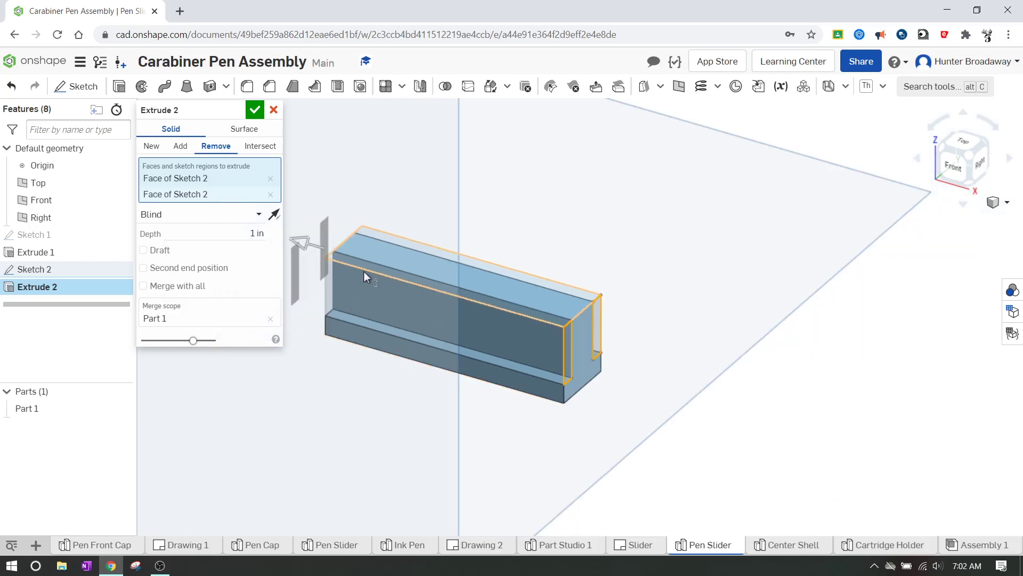
pyautogui.click(257, 110)
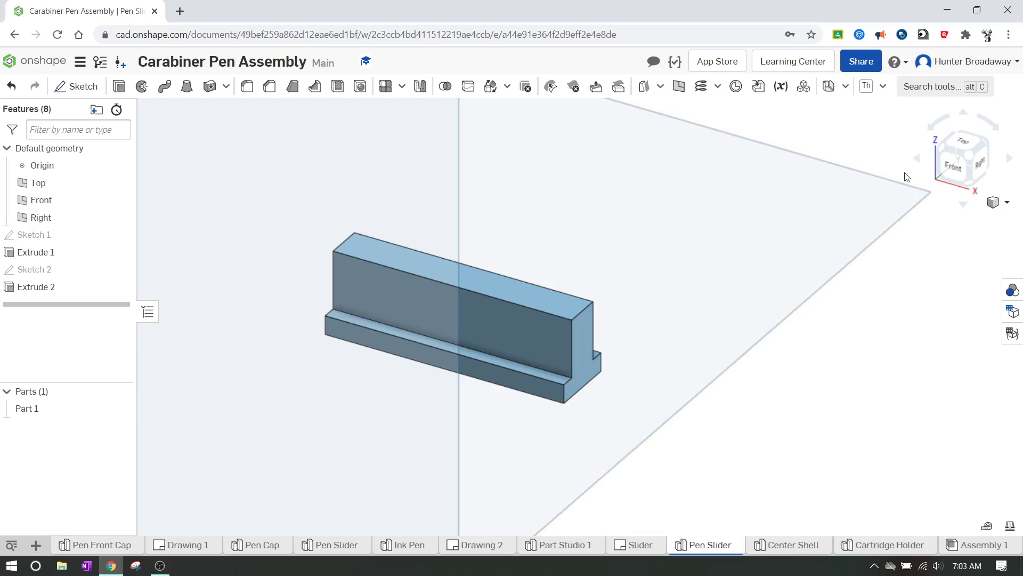
# Step: Start a new sketch on the recessed front side face above the base ledge
pyautogui.click(957, 162)
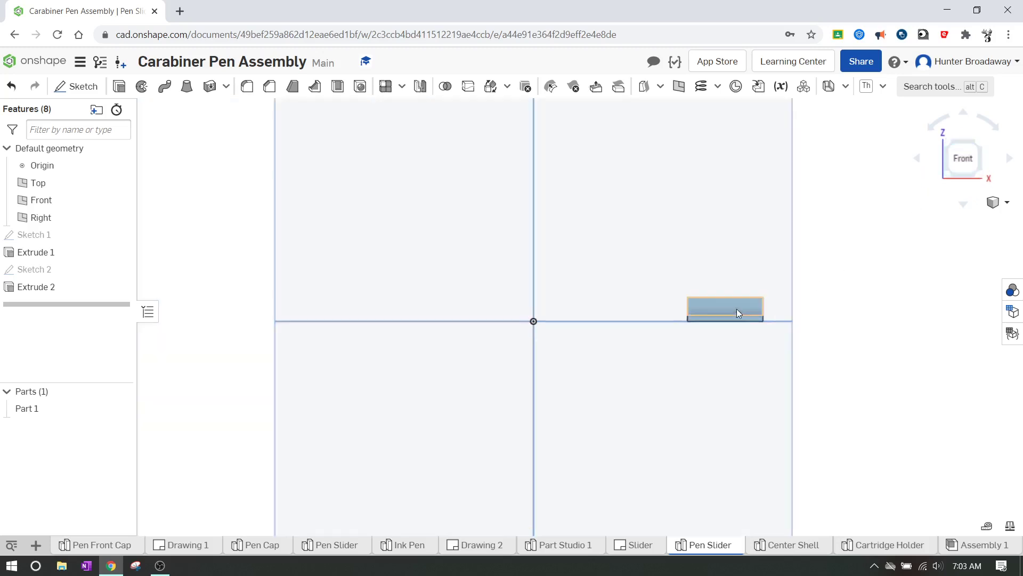
pyautogui.scroll(10, 736, 314)
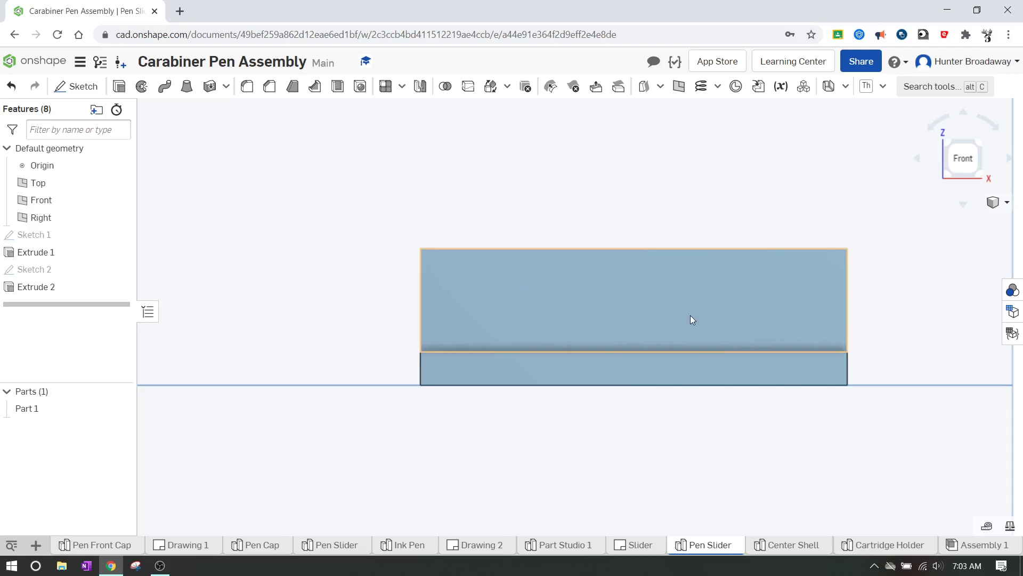
pyautogui.moveTo(871, 288); pyautogui.dragTo(745, 325, button='middle')
pyautogui.scroll(5, 767, 345)
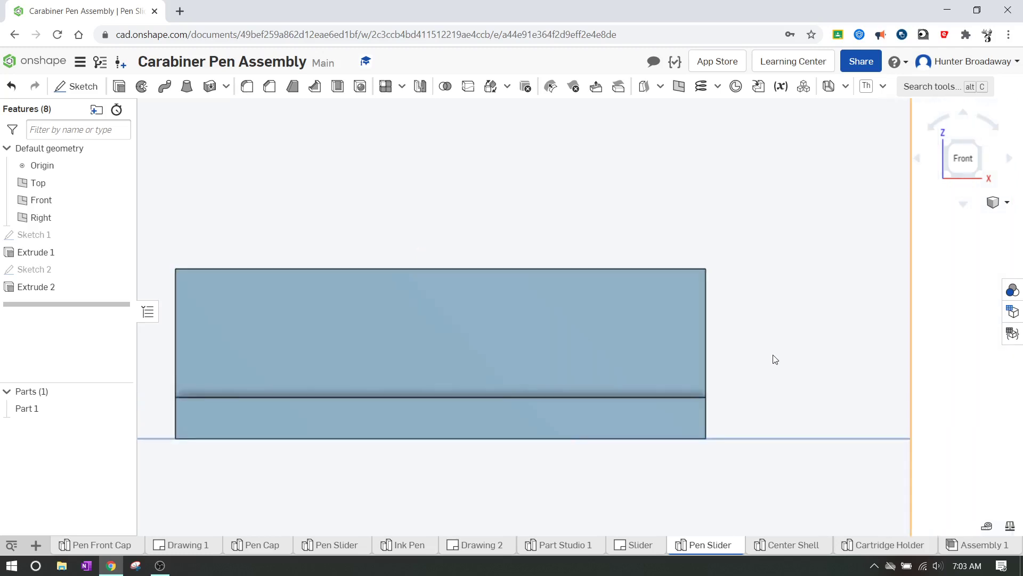
pyautogui.click(80, 86)
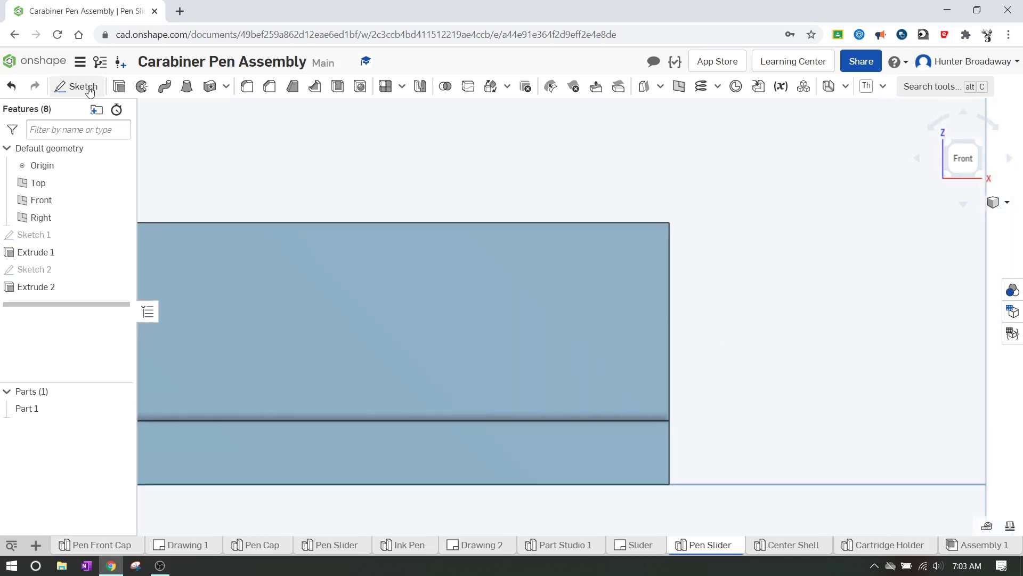
pyautogui.click(491, 268)
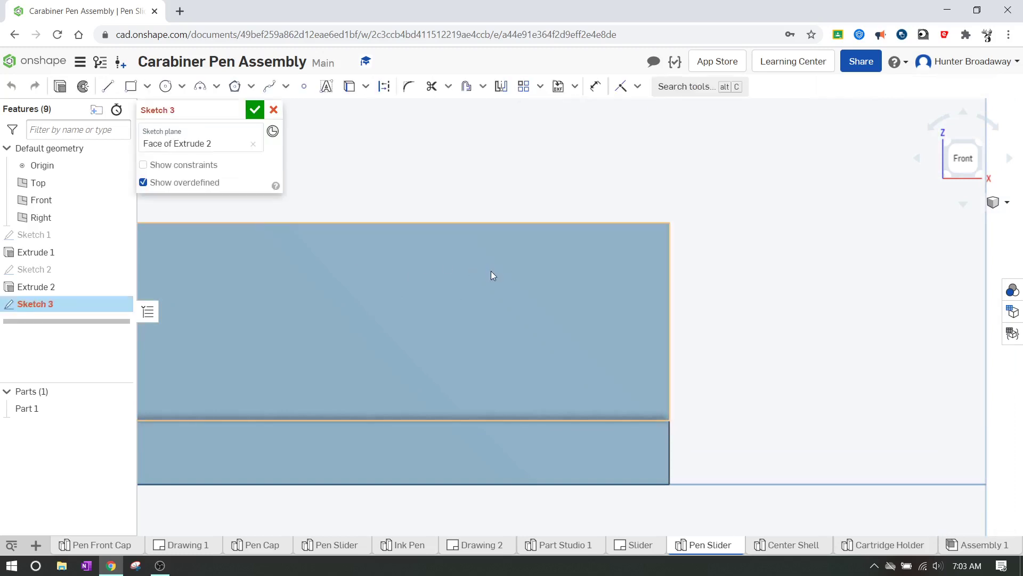
# Step: Draw a vertical line 0.05 in long down from the side face's upper-right corner
pyautogui.click(111, 86)
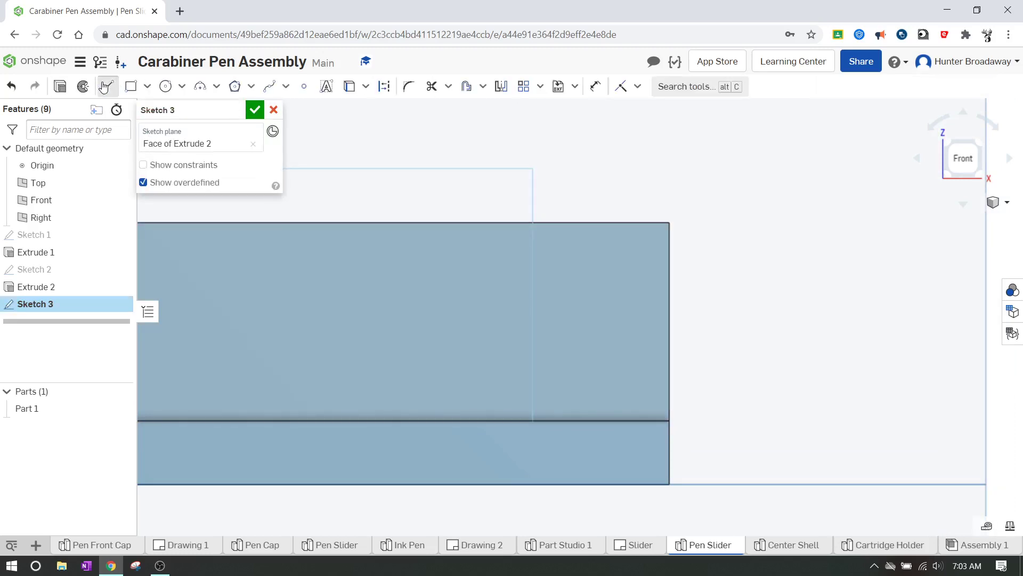
pyautogui.click(668, 222)
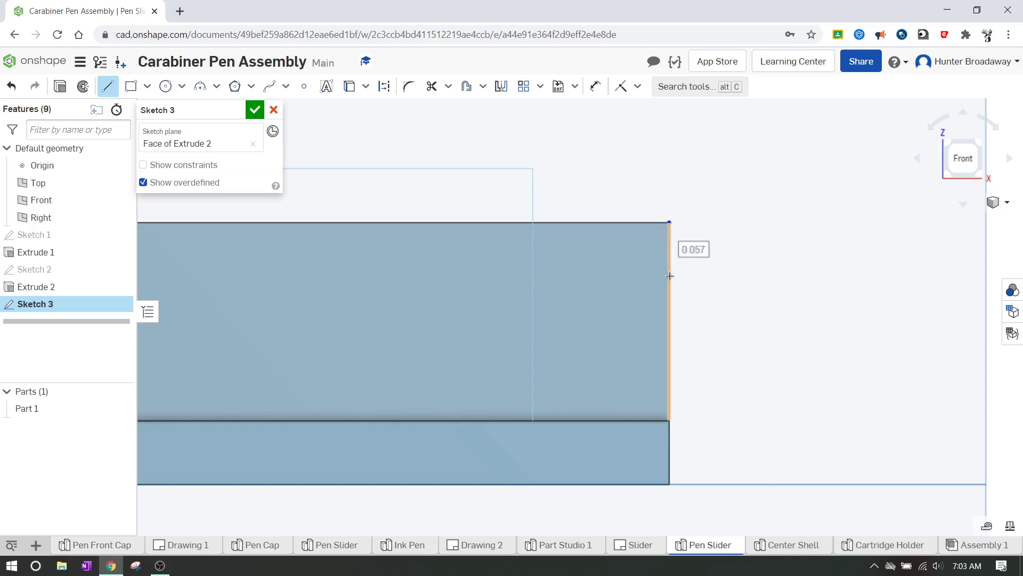
pyautogui.write('.5')
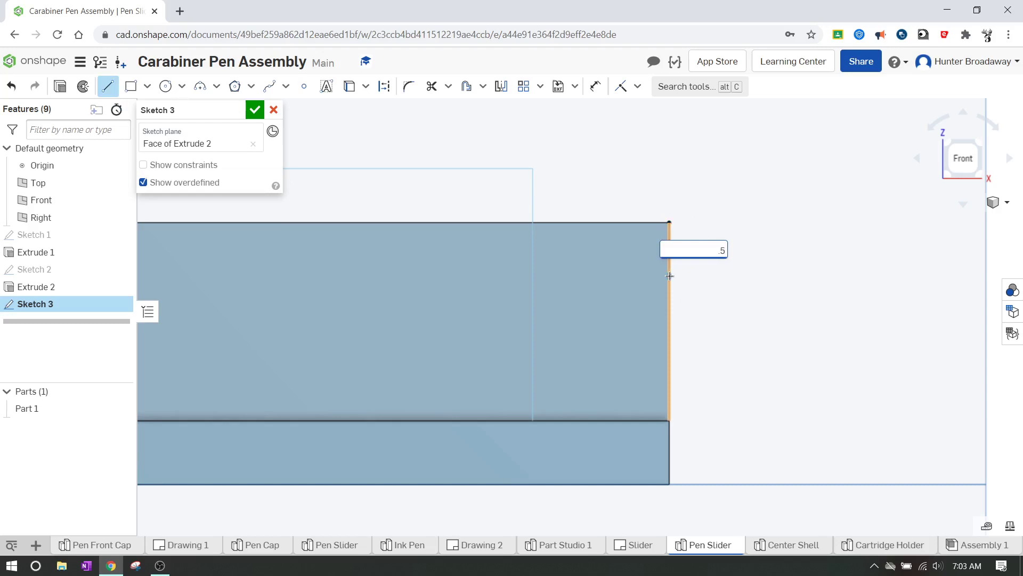
pyautogui.press('BackSpace')
pyautogui.write('05')
pyautogui.press('Return')
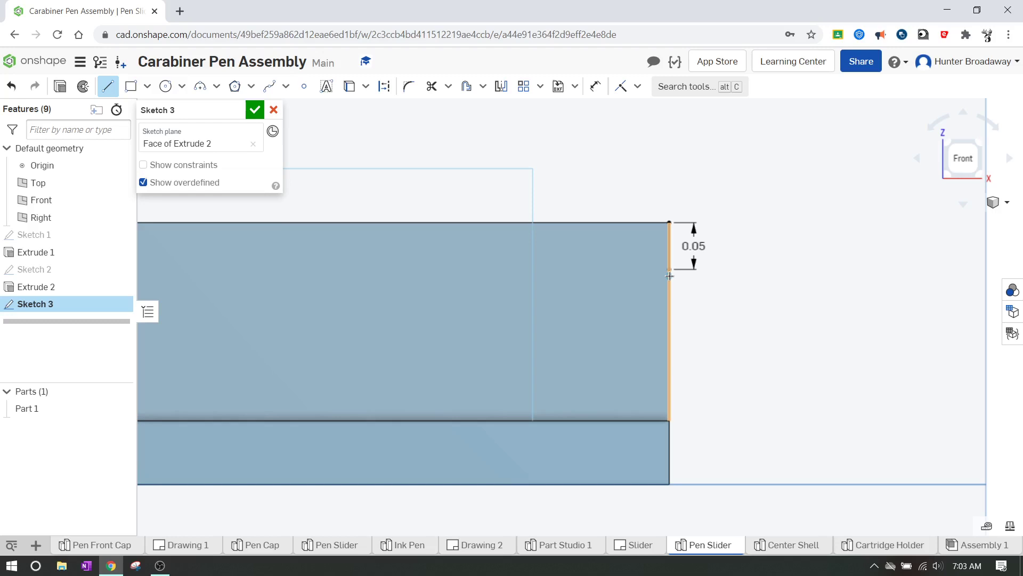
# Step: Draw a horizontal line 0.25 in long leftward from the lower end of the 0.05 in line, and end the line chain
pyautogui.click(669, 270)
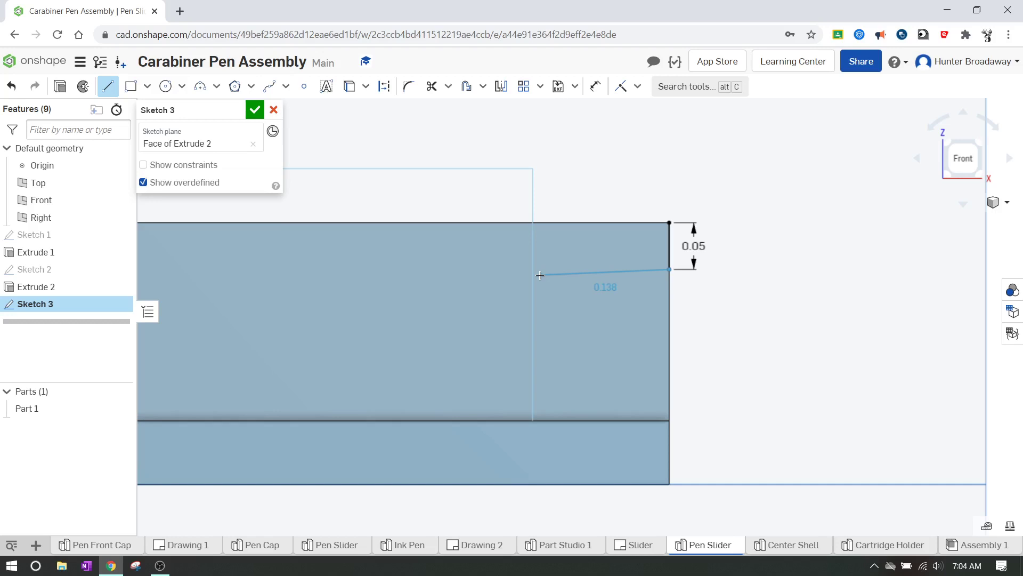
pyautogui.click(506, 268)
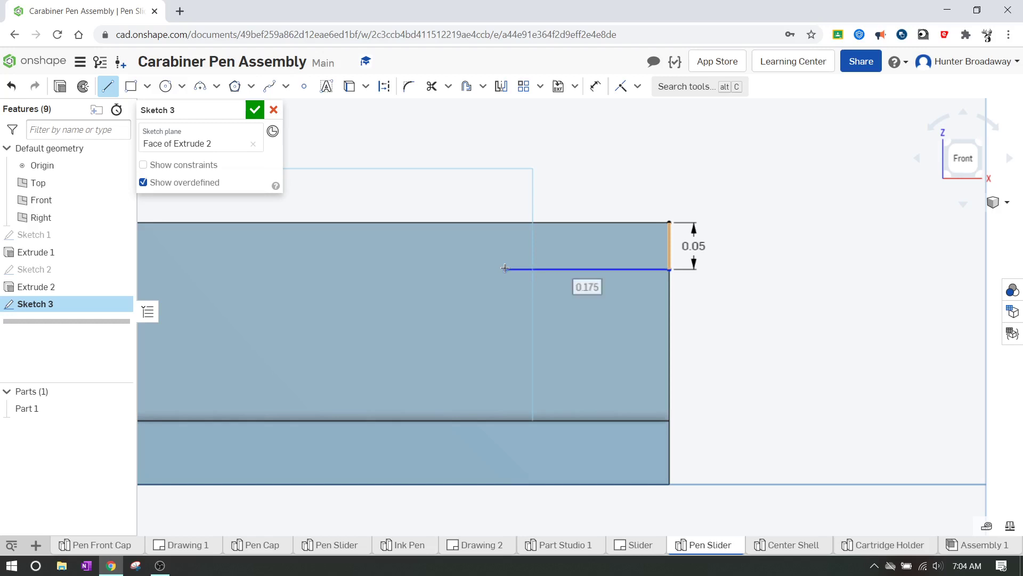
pyautogui.write('025')
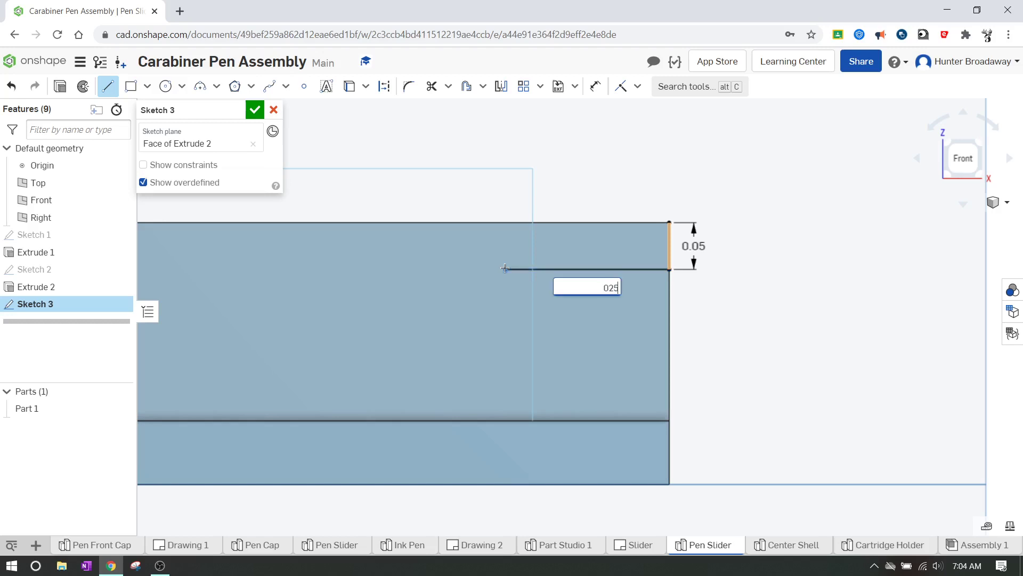
pyautogui.press('BackSpace')
pyautogui.press('BackSpace')
pyautogui.write('.25')
pyautogui.press('Return')
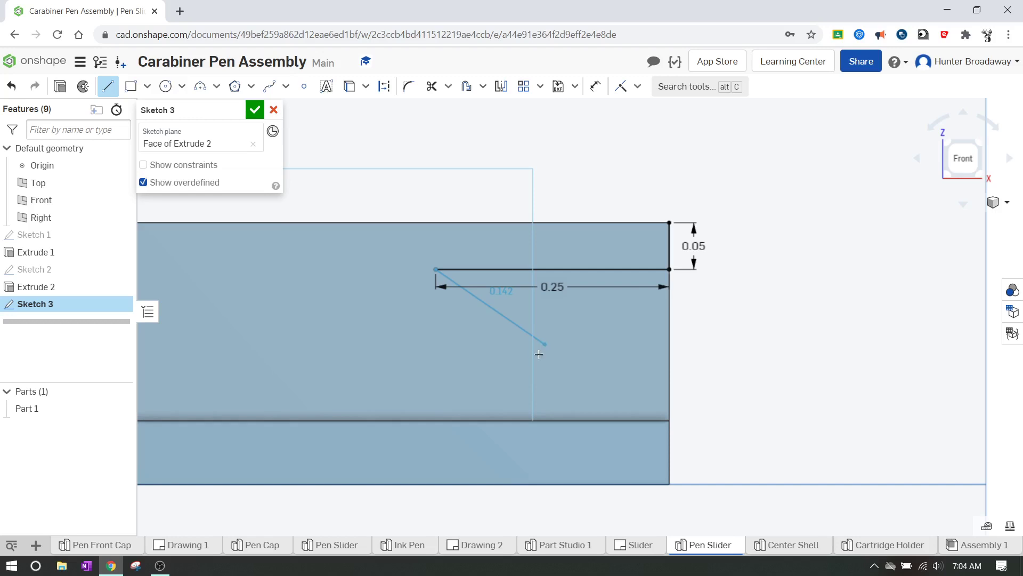
pyautogui.press('Escape')
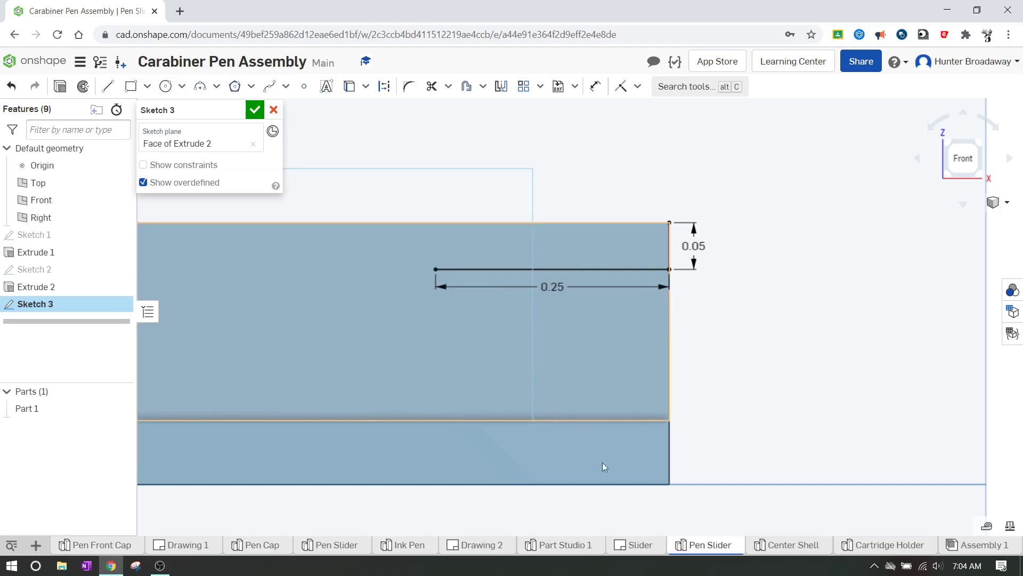
# Step: Open the Slider drawing and measure the height of the notch's right vertical edge in the side view
pyautogui.click(633, 548)
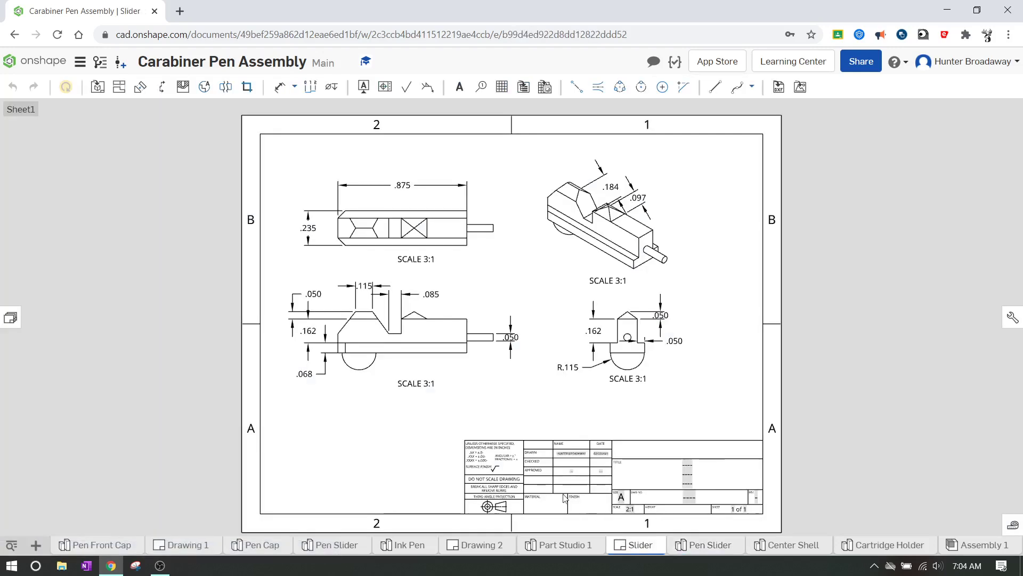
pyautogui.scroll(5, 388, 342)
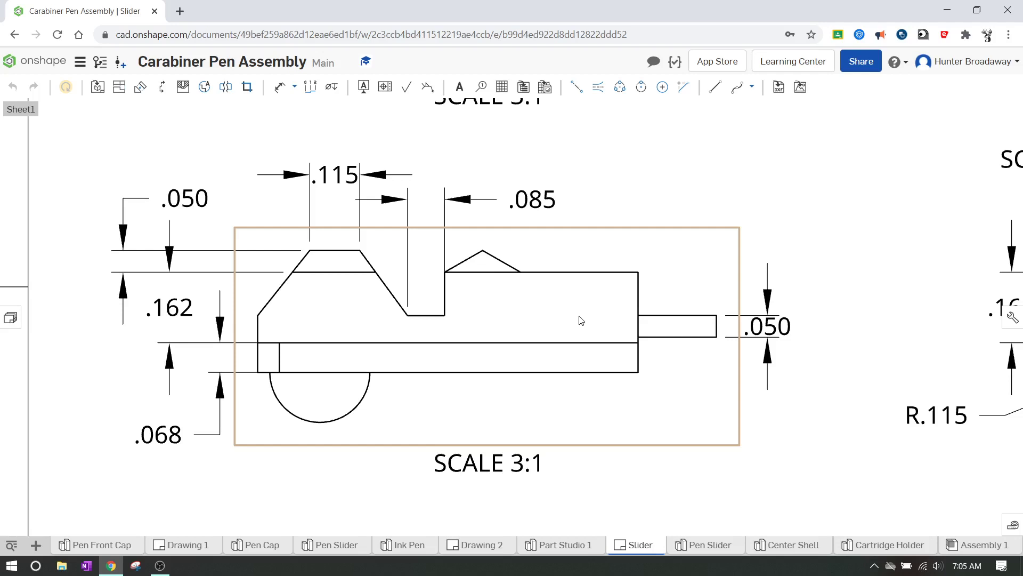
pyautogui.press('d')
pyautogui.click(445, 296)
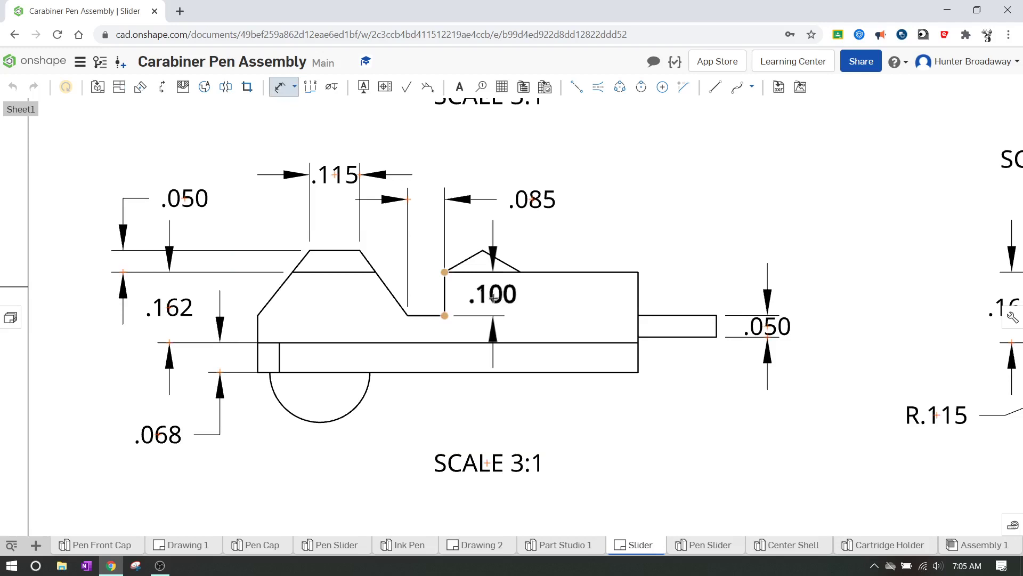
pyautogui.press('Escape')
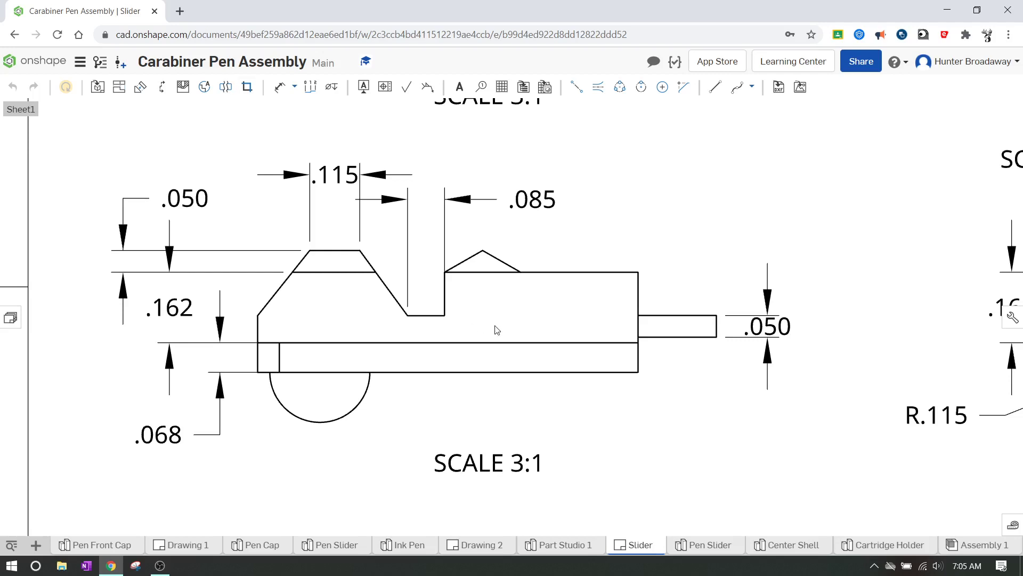
# Step: Return to the Pen Slider studio and draw a 0.097 in line sloping up leftward from the 0.25 in line's left end to the face's top edge
pyautogui.click(566, 546)
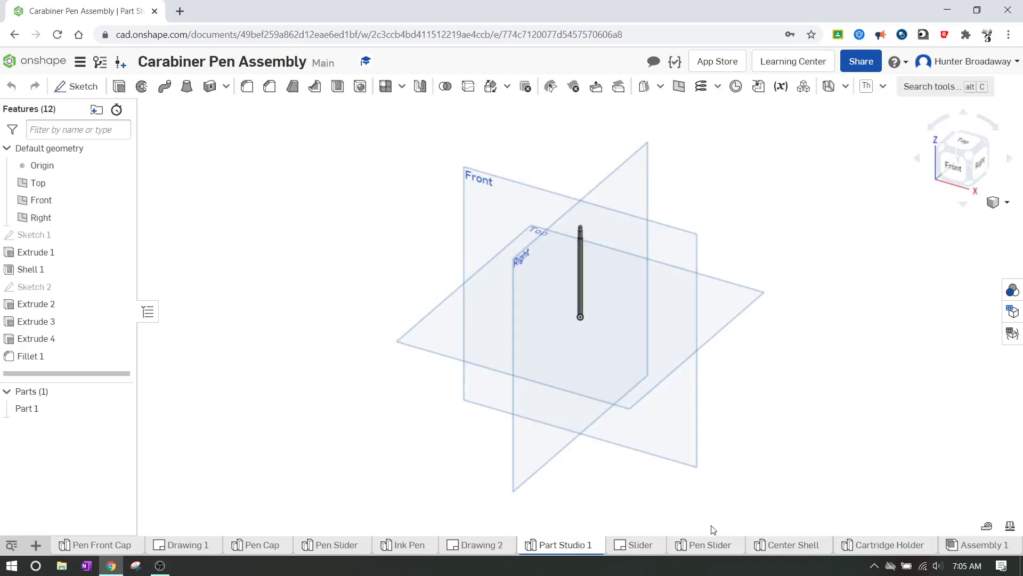
pyautogui.click(699, 549)
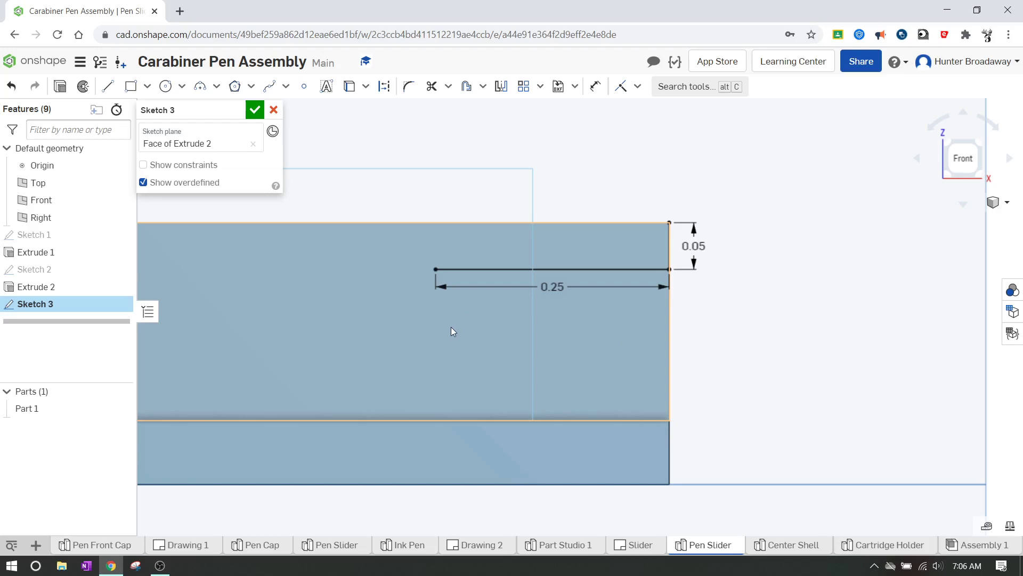
pyautogui.moveTo(451, 330); pyautogui.dragTo(515, 335, button='middle')
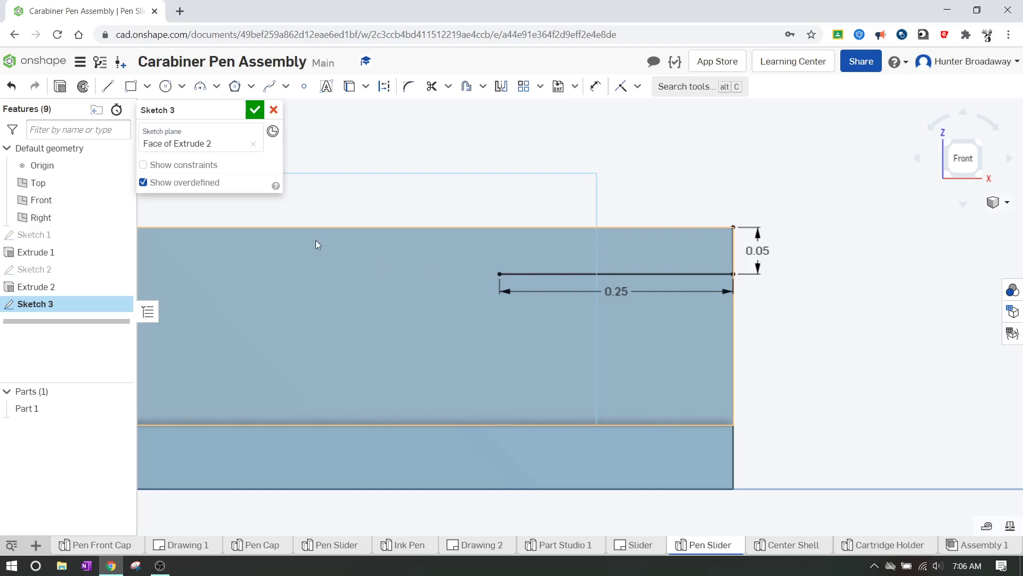
pyautogui.click(109, 87)
pyautogui.click(499, 273)
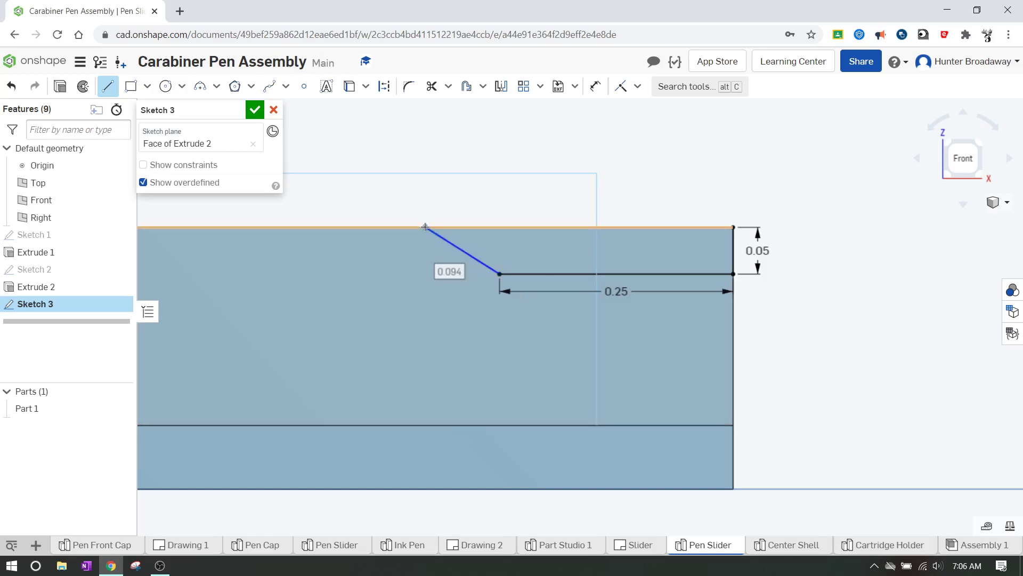
pyautogui.press('Tab')
pyautogui.write('097')
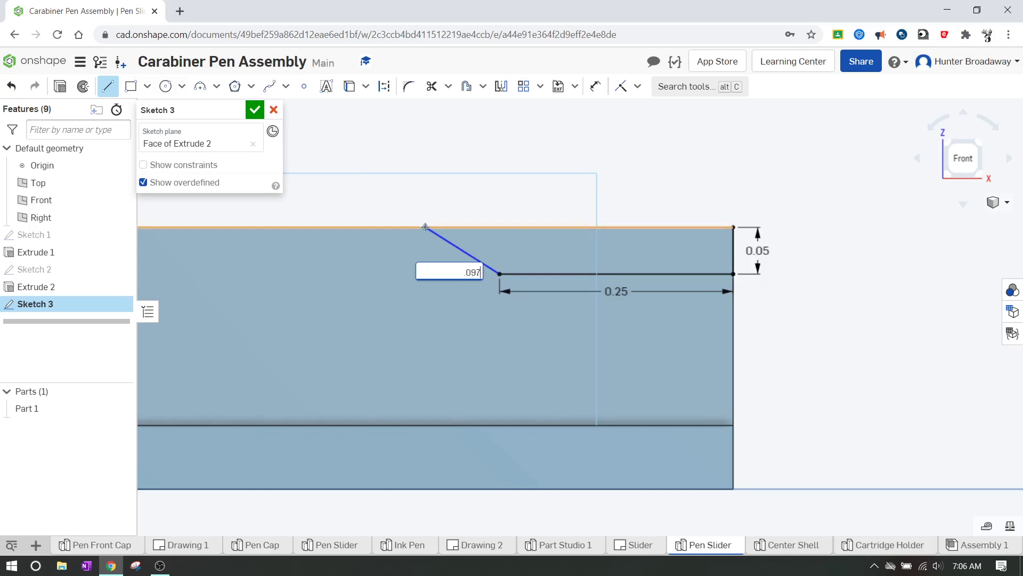
pyautogui.press('Return')
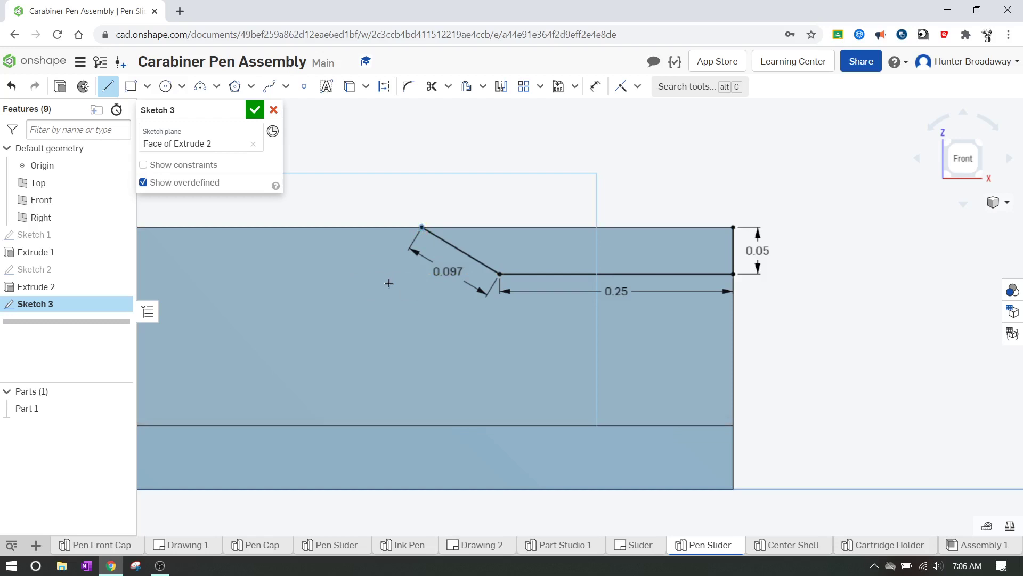
# Step: Draw a second 0.097 in line sloping down leftward from the peak on the top edge, mirroring the first slope
pyautogui.click(107, 92)
pyautogui.click(421, 227)
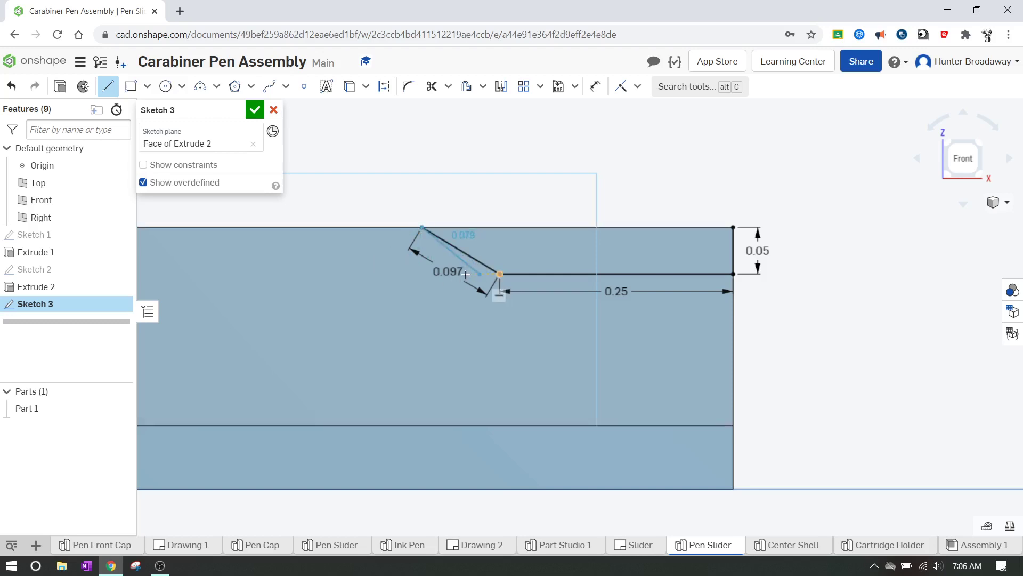
pyautogui.click(367, 273)
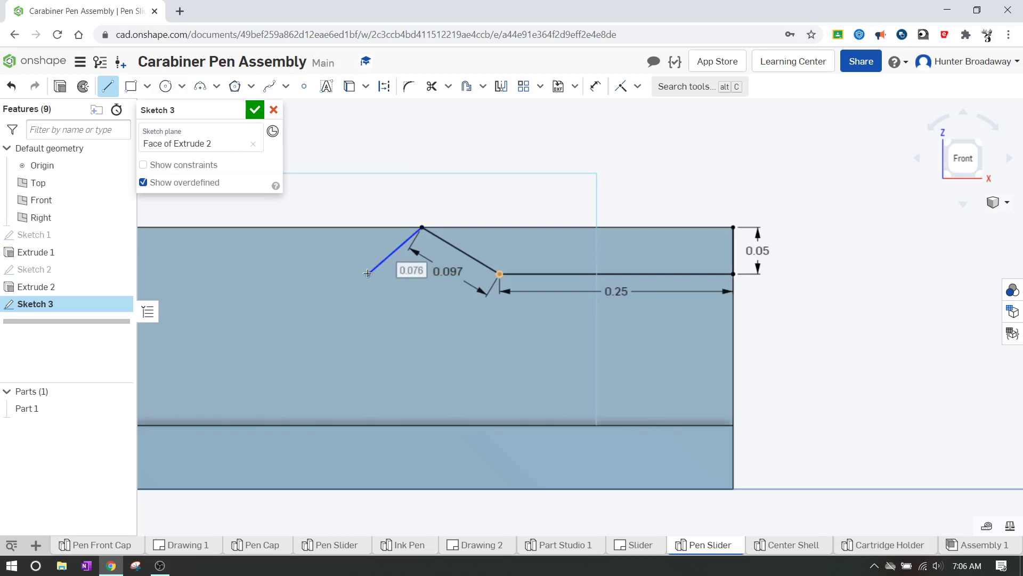
pyautogui.write('.097')
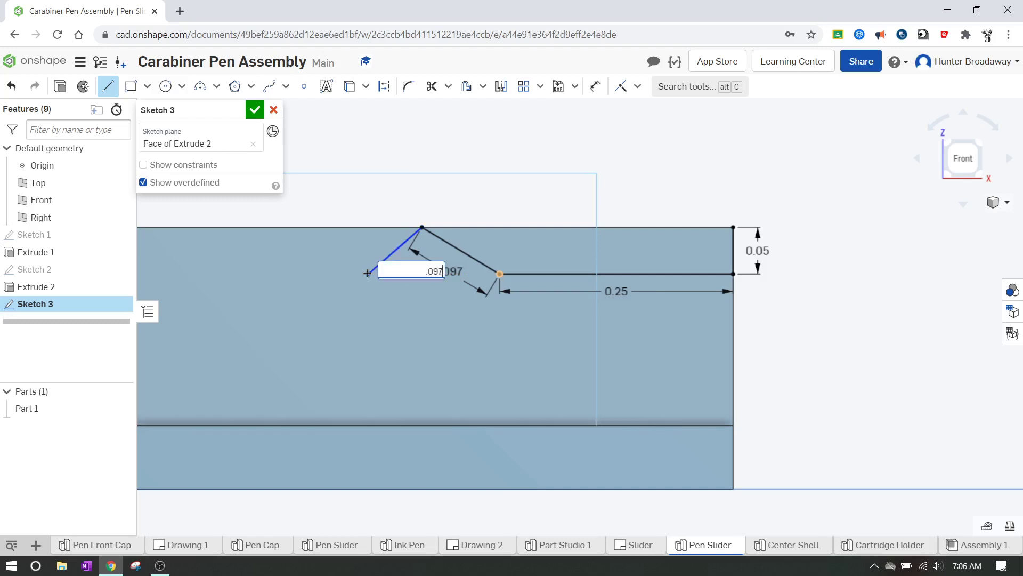
pyautogui.press('Return')
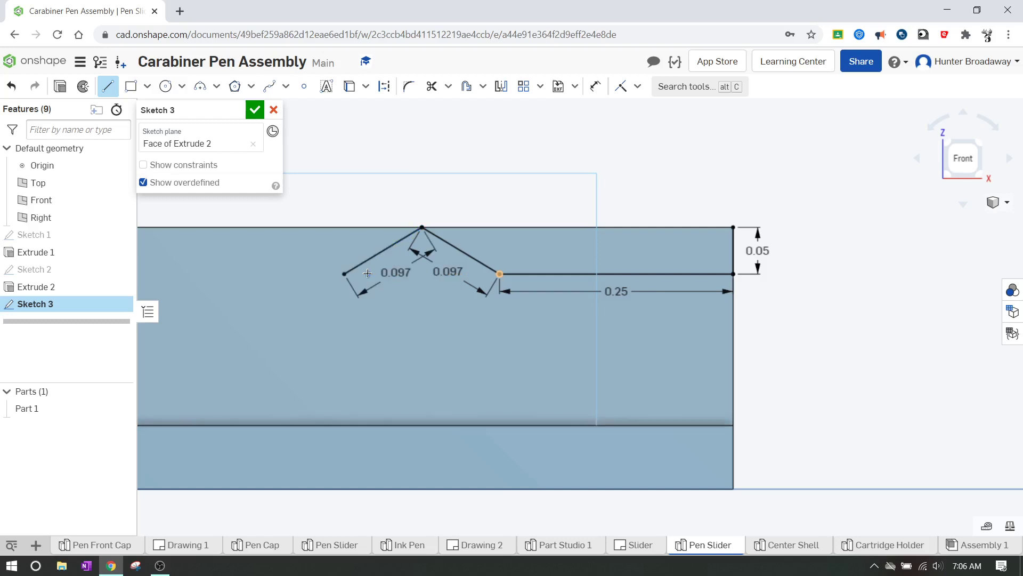
# Step: Draw a vertical line 0.1 in long down from the lower left end of the peak
pyautogui.click(345, 273)
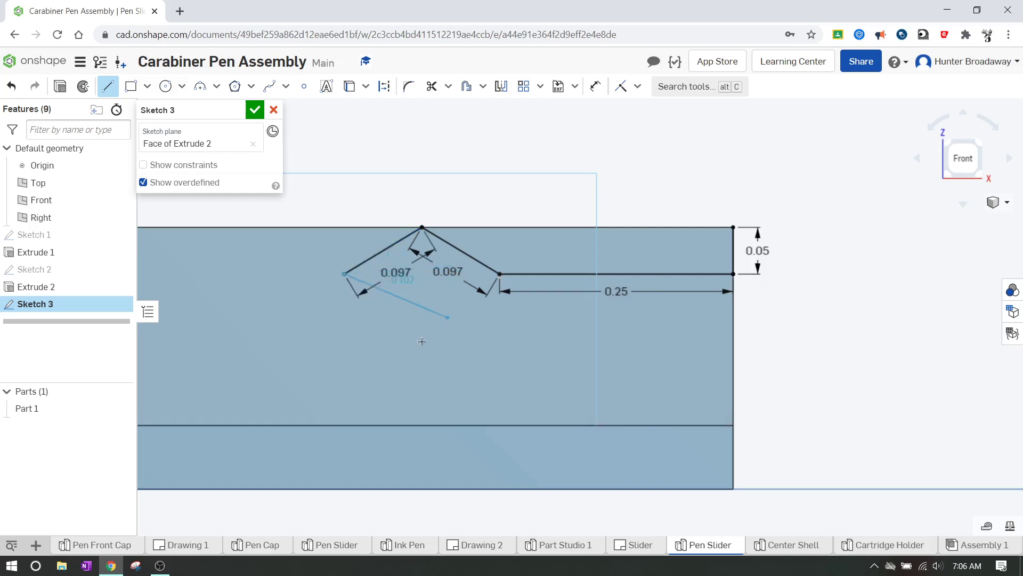
pyautogui.click(343, 332)
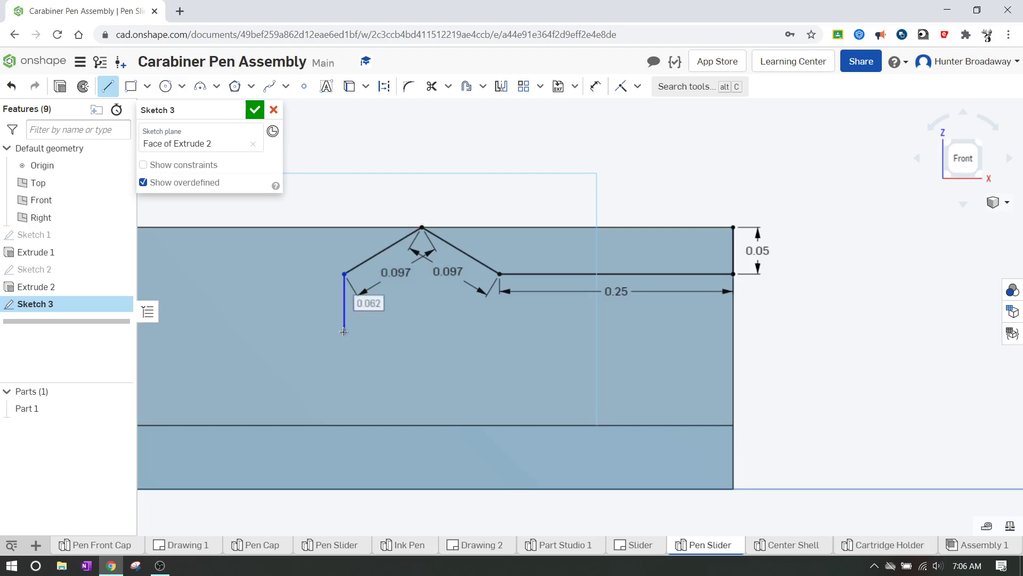
pyautogui.press('BackSpace')
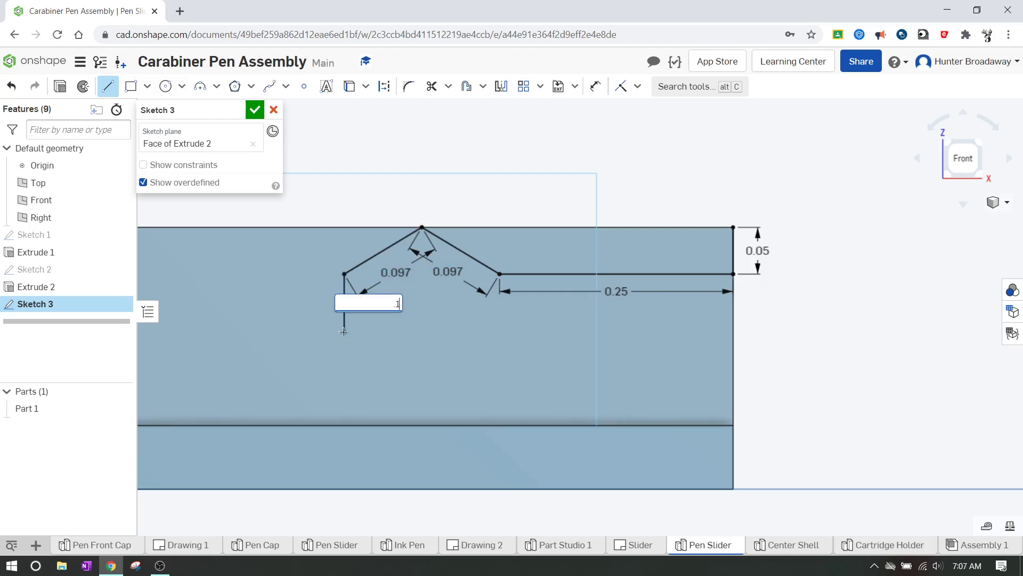
pyautogui.press('Return')
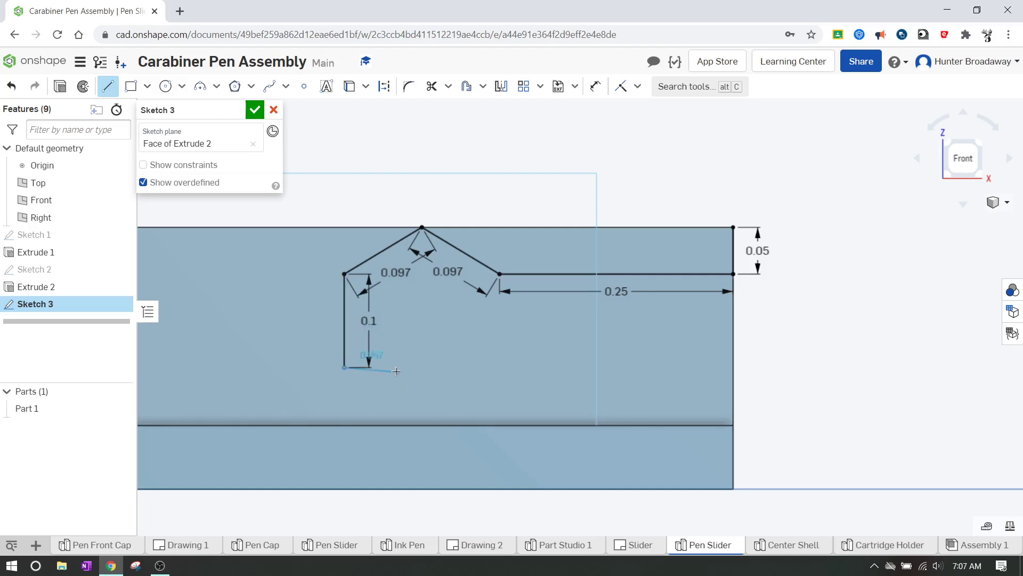
# Step: Draw a horizontal line 0.85 in long leftward from the lower end of the 0.1 in line, and end the line chain
pyautogui.moveTo(468, 360)
pyautogui.mouseDown(button='middle')
pyautogui.moveTo(544, 340)
pyautogui.moveTo(672, 342)
pyautogui.moveTo(734, 322)
pyautogui.mouseUp(button='middle')
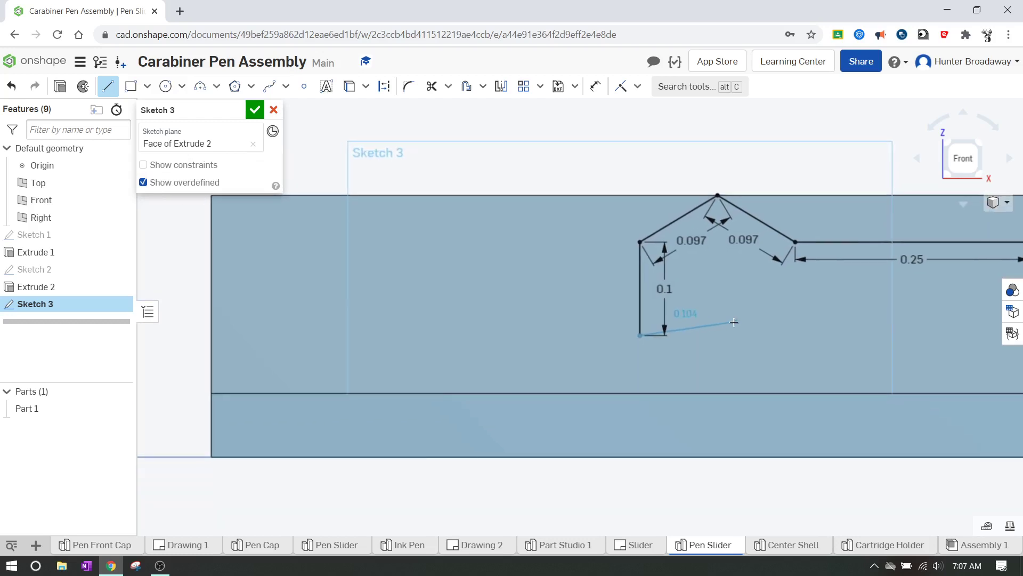
pyautogui.click(561, 337)
pyautogui.write('.85')
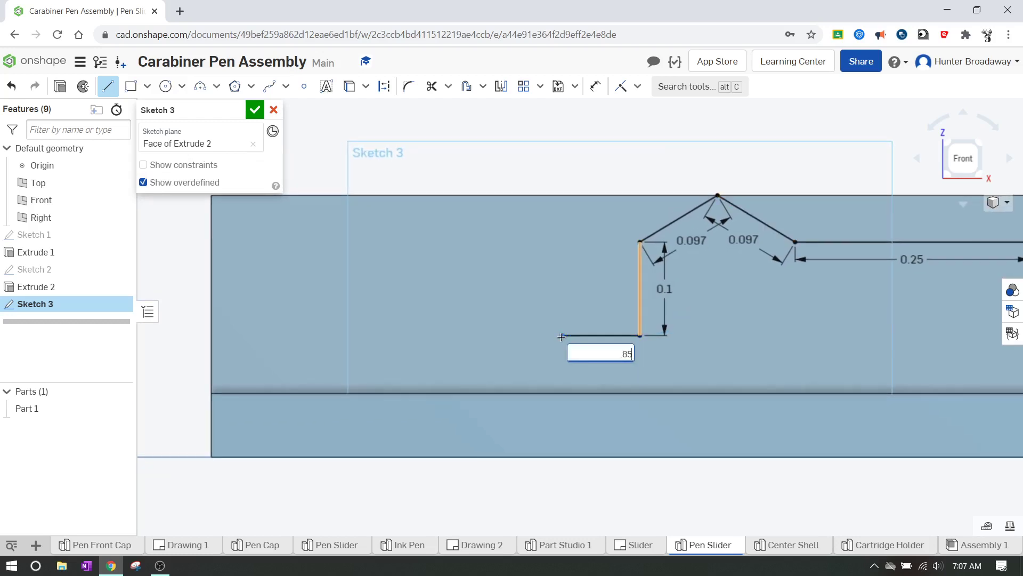
pyautogui.press('Return')
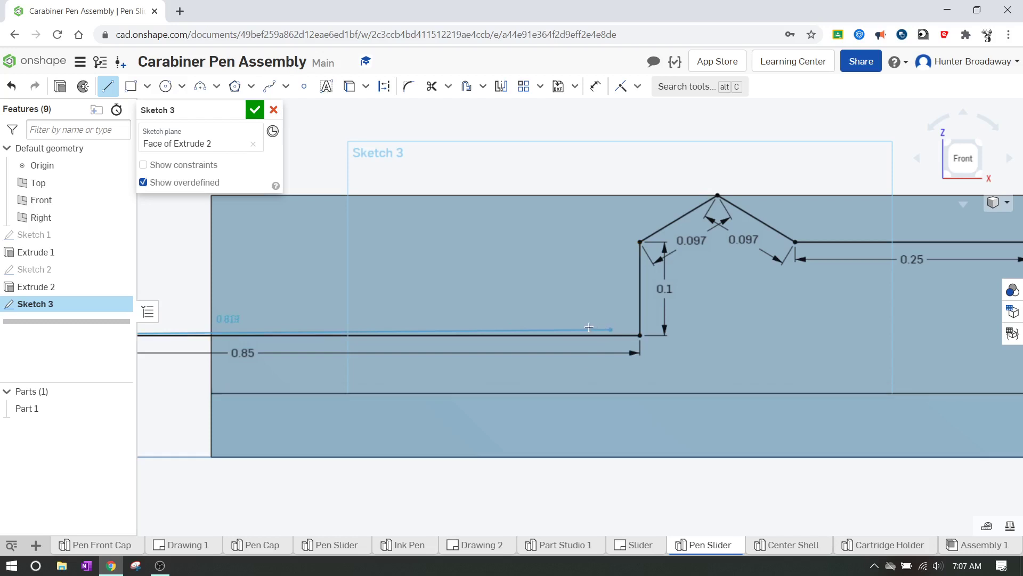
pyautogui.press('Escape')
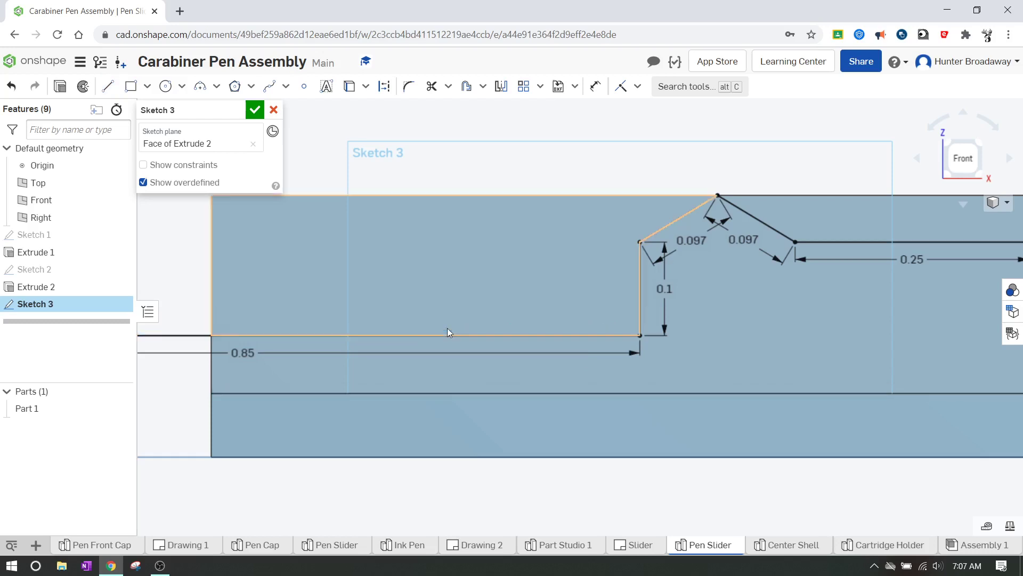
# Step: Correct the length of the notch's horizontal bottom line to 0.085 in
pyautogui.doubleClick(245, 352)
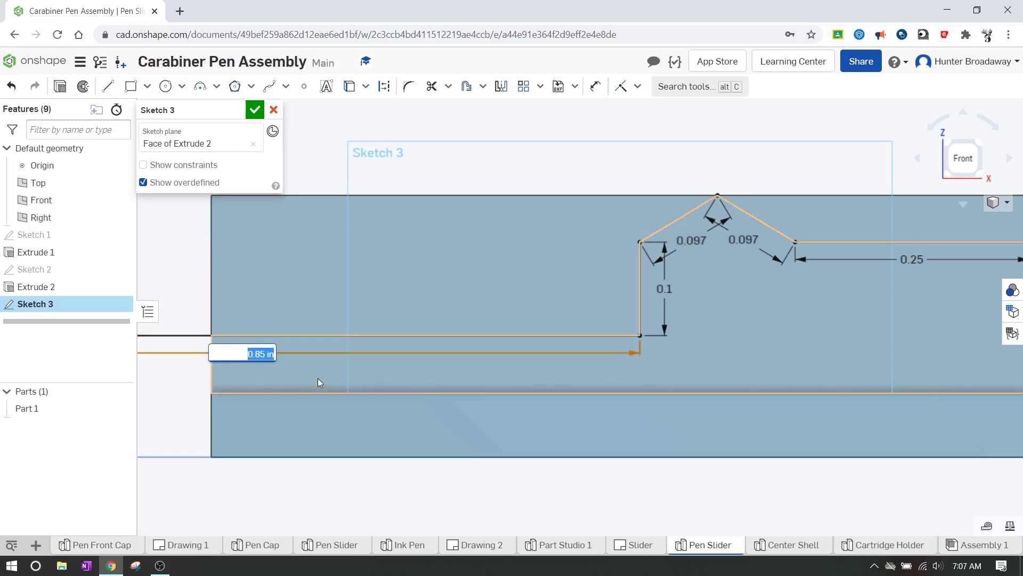
pyautogui.write('0.85')
pyautogui.press('Return')
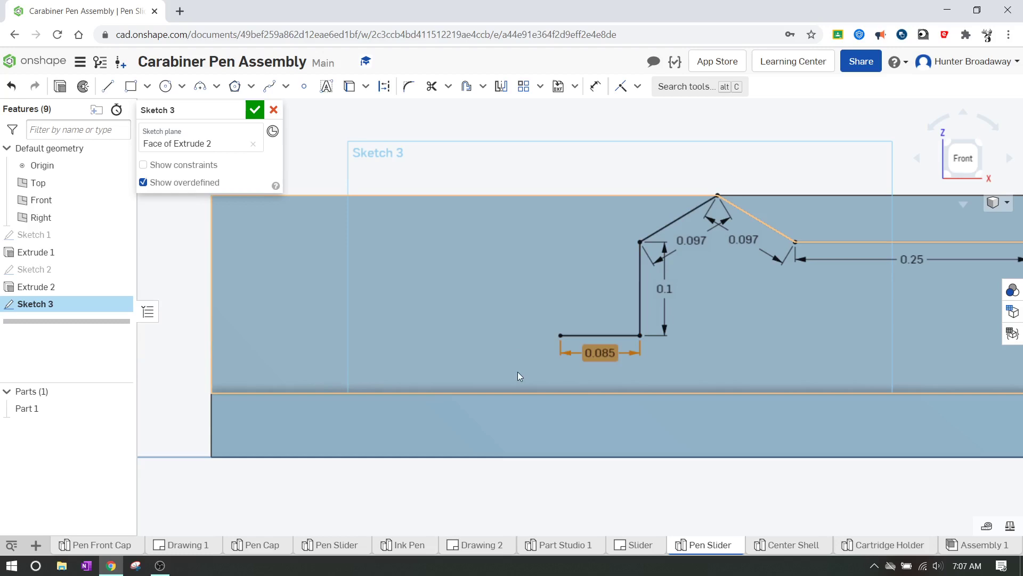
pyautogui.click(345, 261)
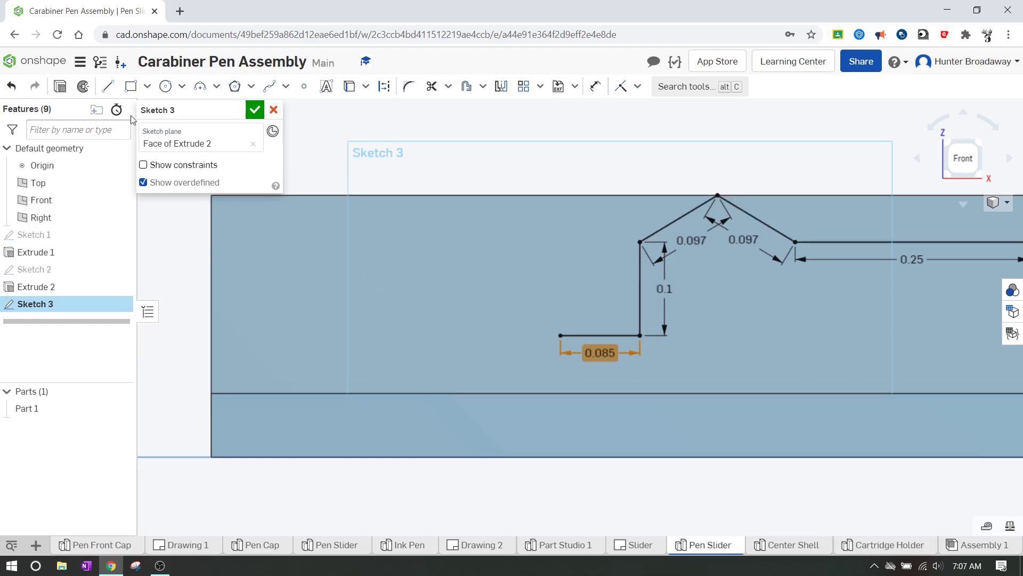
# Step: Draw a 0.184 in line sloping up leftward from the left end of the 0.085 in line to the face's top edge
pyautogui.click(107, 85)
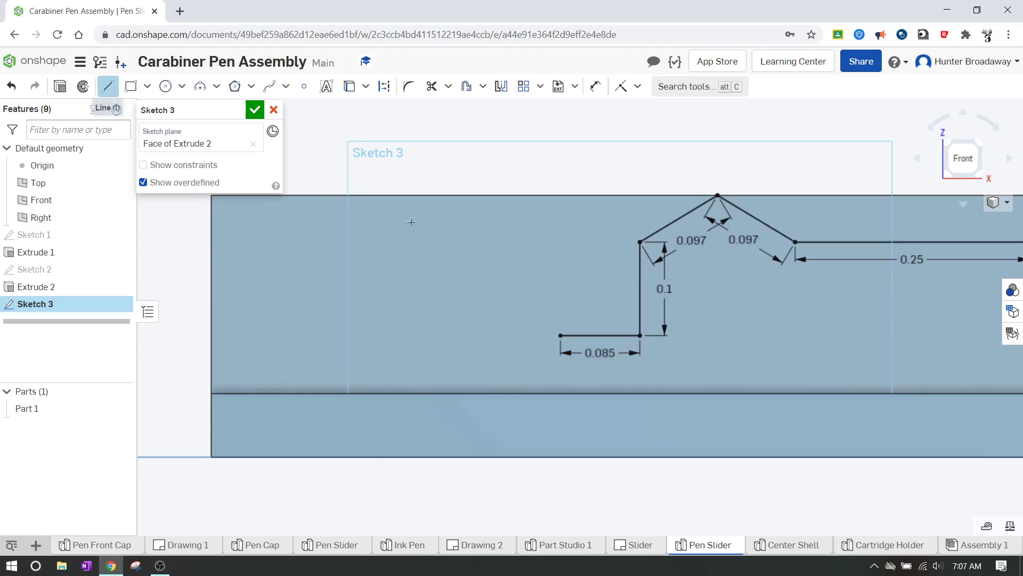
pyautogui.click(560, 335)
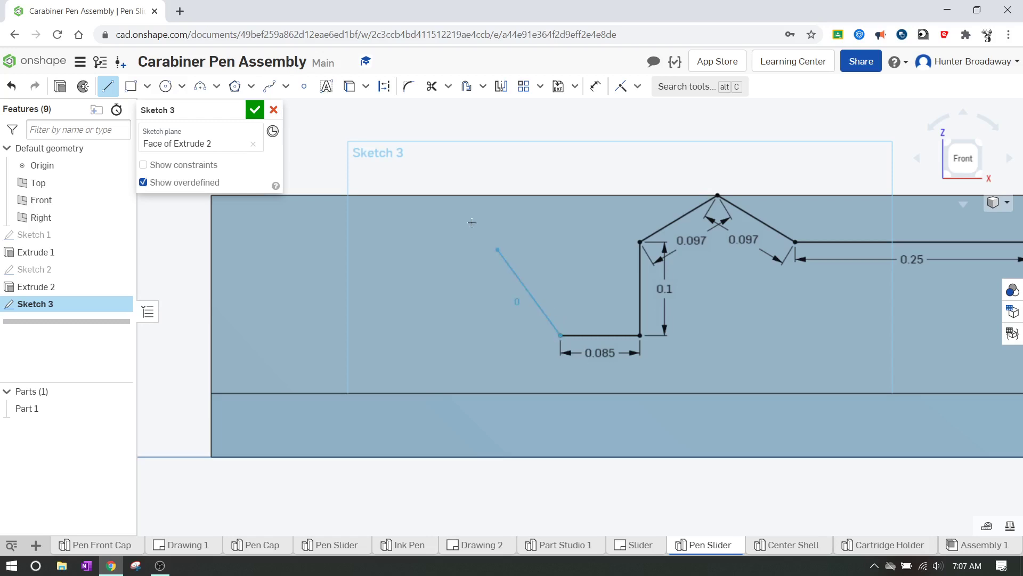
pyautogui.click(443, 195)
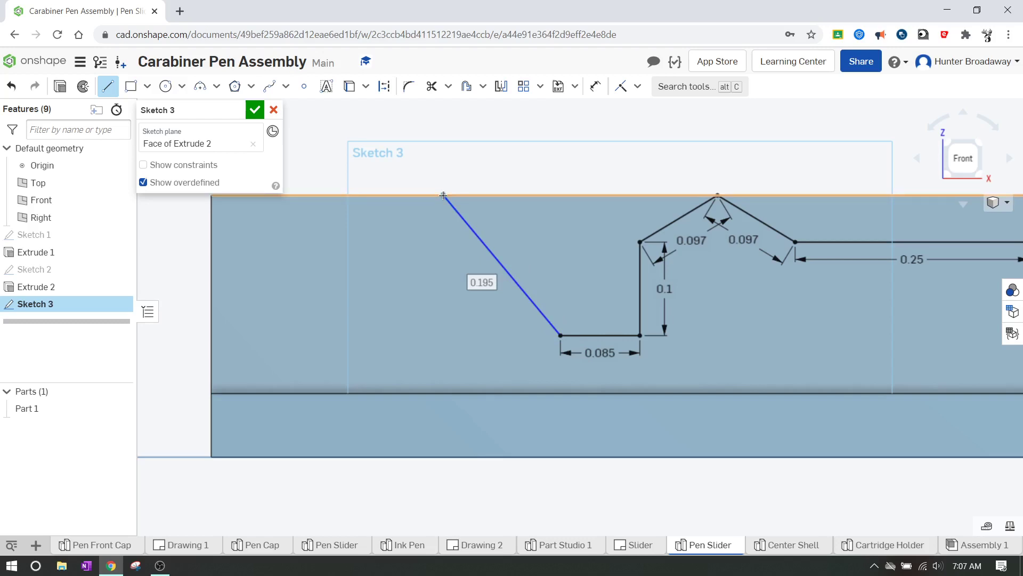
pyautogui.write('0')
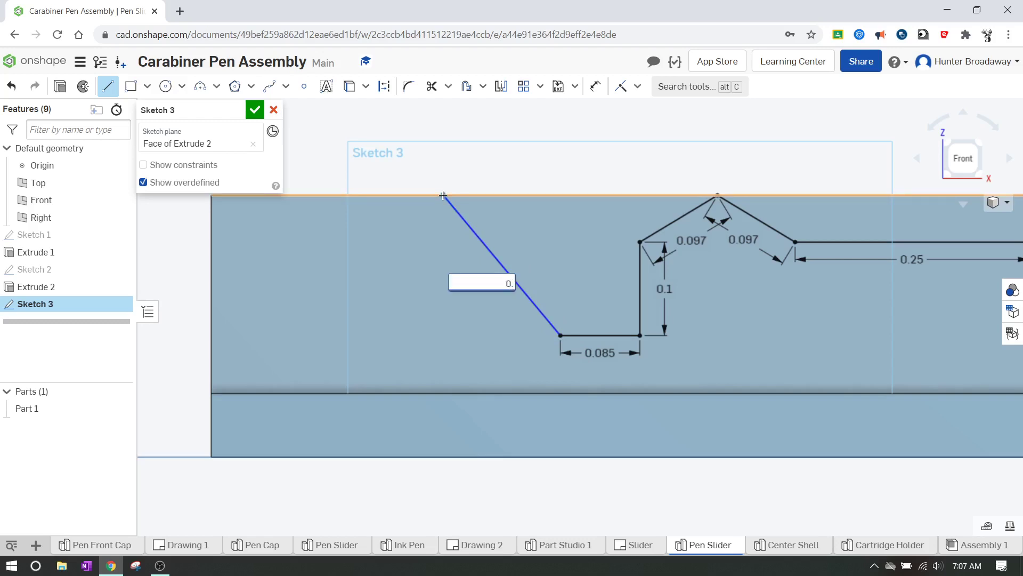
pyautogui.write('.184')
pyautogui.press('Return')
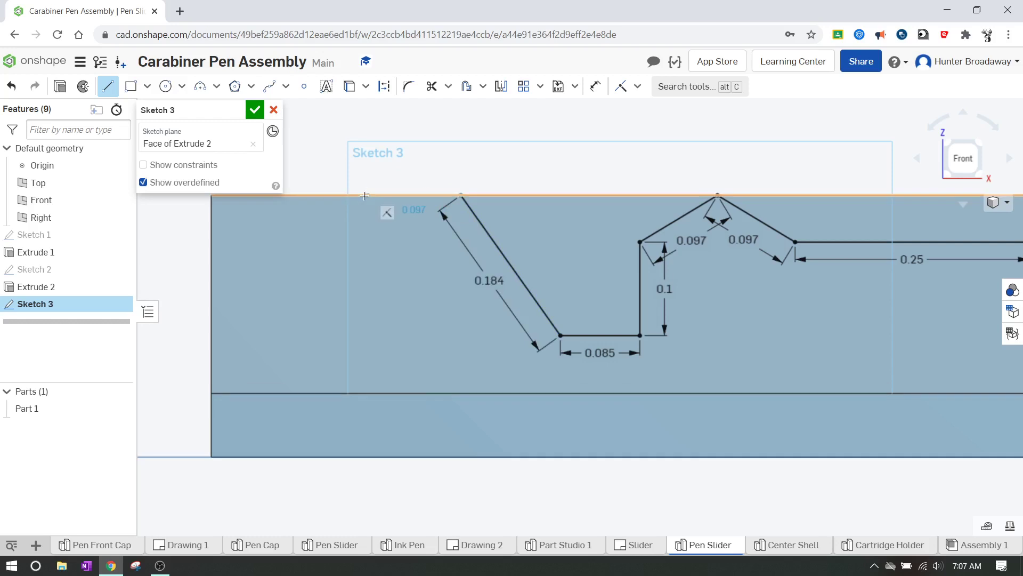
# Step: Continue with a horizontal line 0.115 in long leftward along the top edge
pyautogui.write('1')
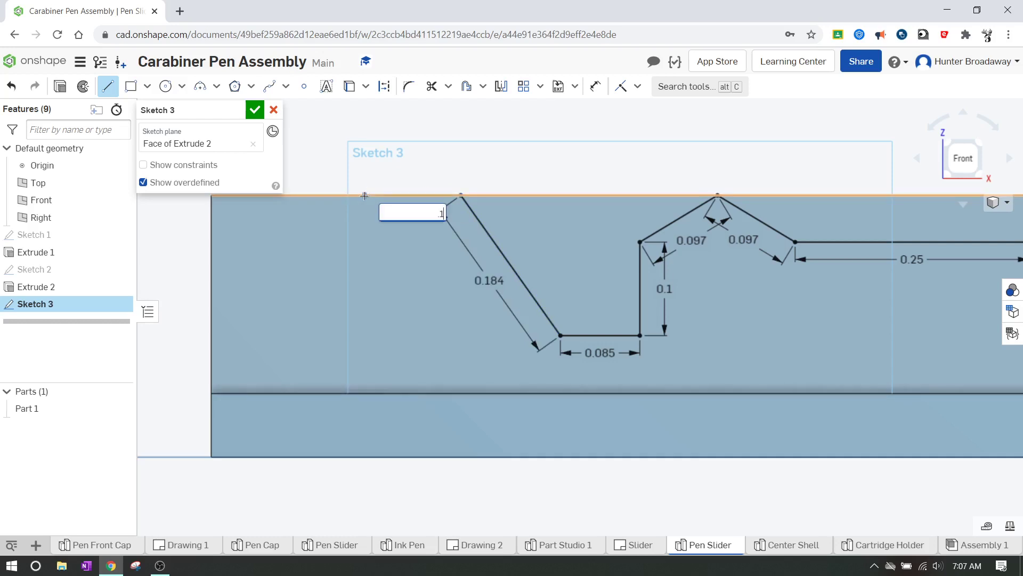
pyautogui.write('15')
pyautogui.press('Return')
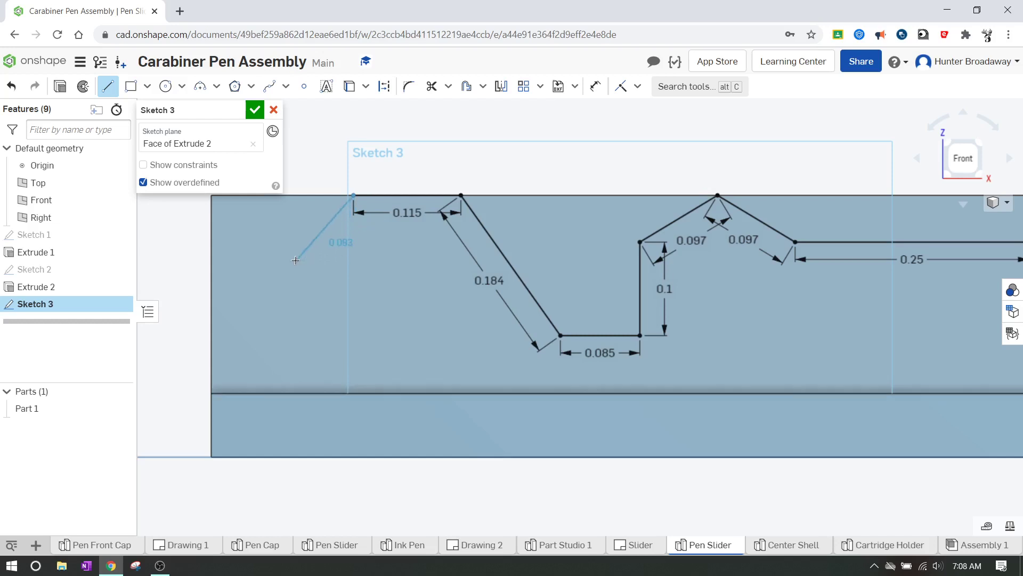
pyautogui.click(210, 295)
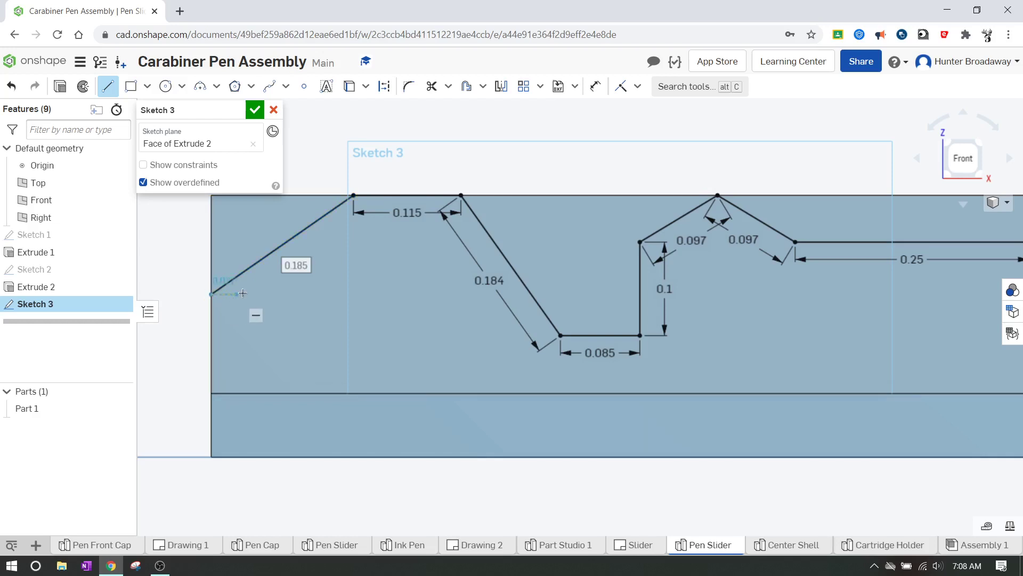
pyautogui.press('Escape')
pyautogui.hotkey('ctrl', 'z')
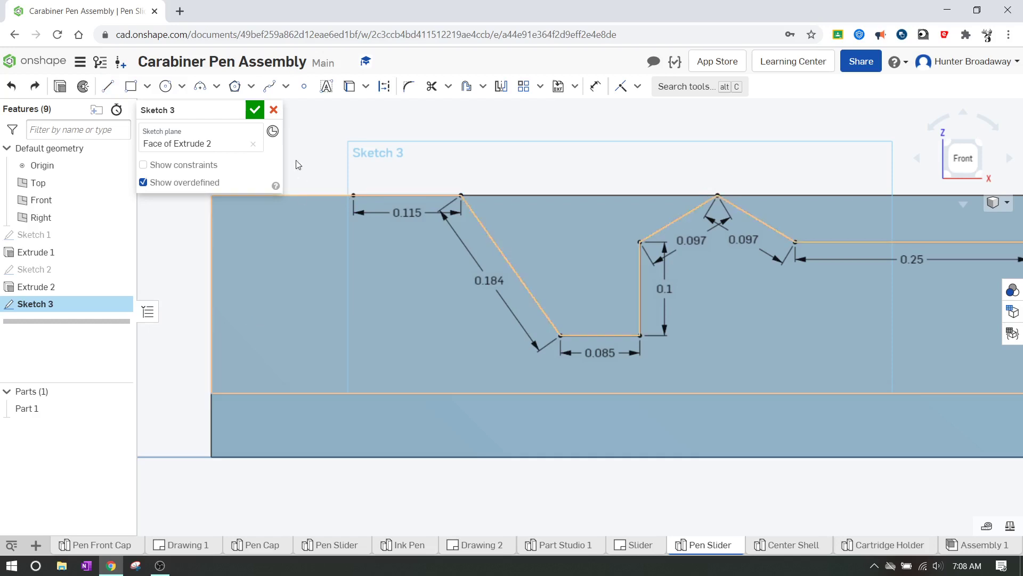
# Step: Draw a closed triangle from the 0.115 in line's left end to the face's left edge, about 0.174 in below the corner, and back via the corner
pyautogui.click(108, 86)
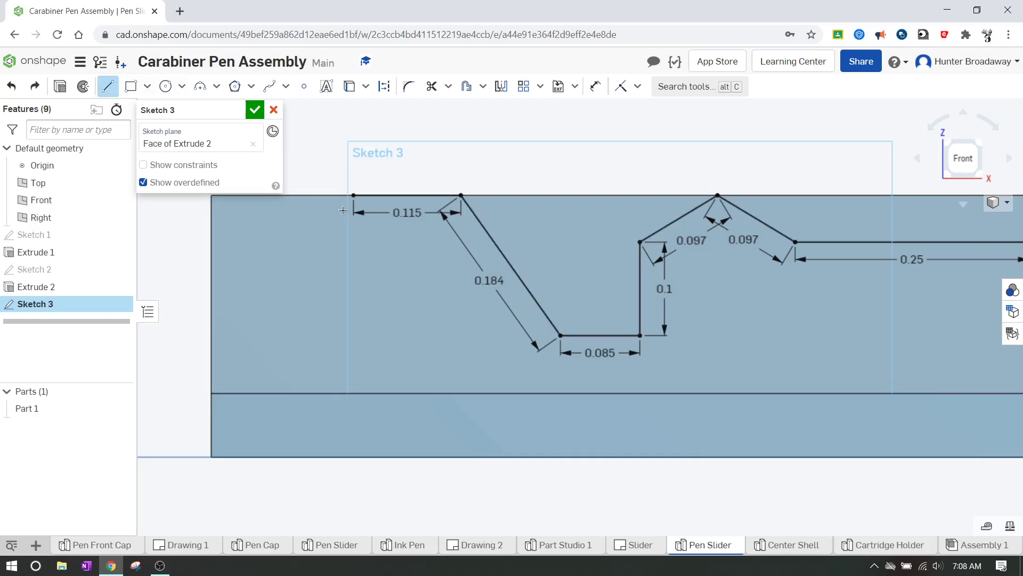
pyautogui.click(353, 195)
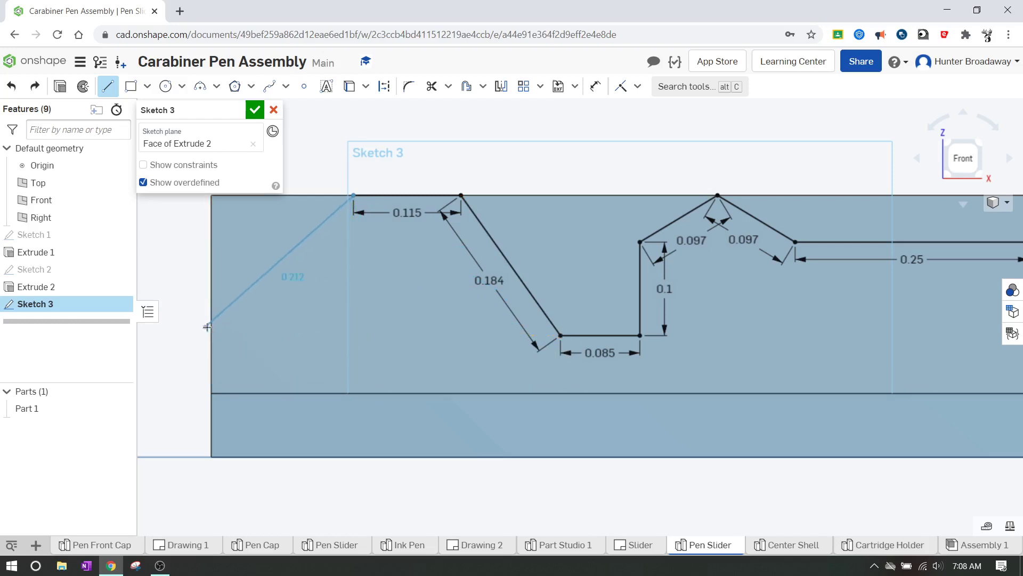
pyautogui.click(212, 358)
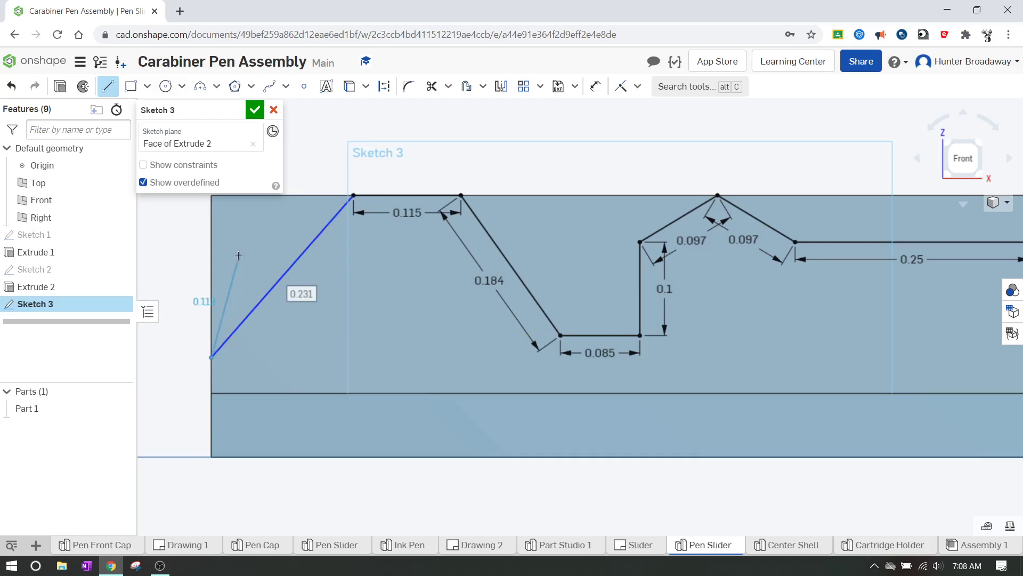
pyautogui.click(211, 196)
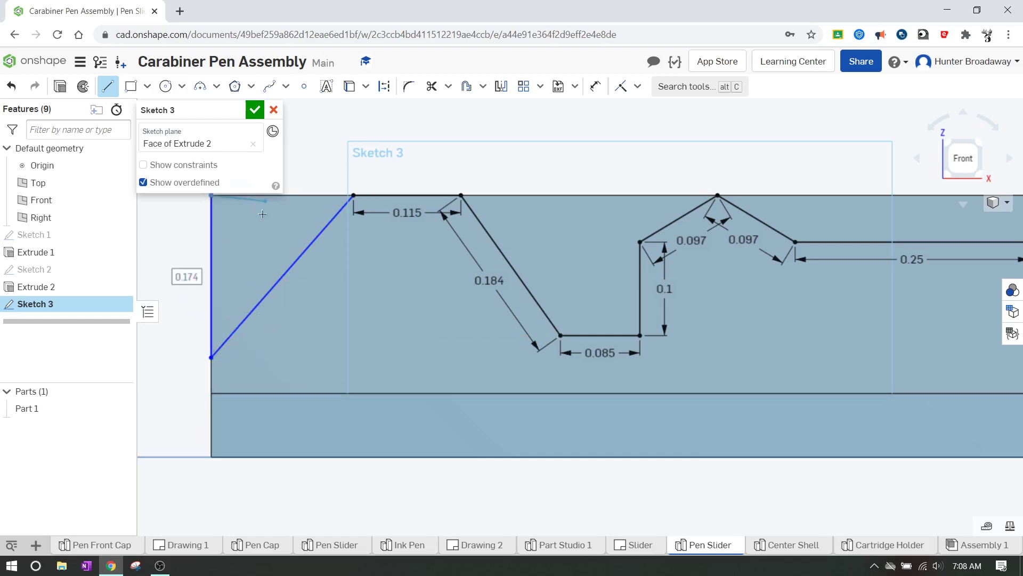
pyautogui.click(352, 195)
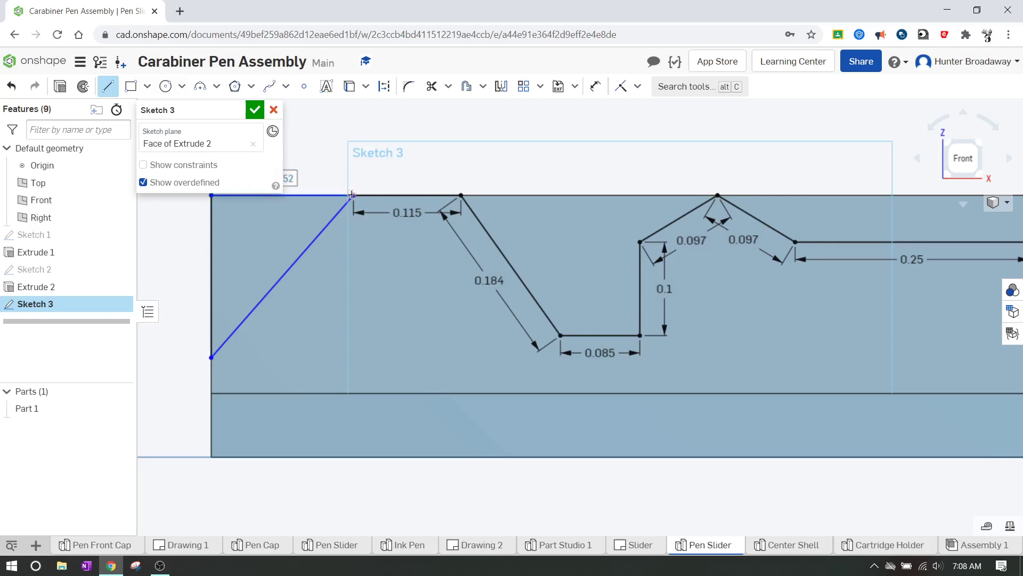
# Step: Draw top-edge closing lines from the 0.184 in line to the peak, about 0.275 in, and onward to the face's right corner, about 0.333 in; finish the sketch
pyautogui.press('Escape')
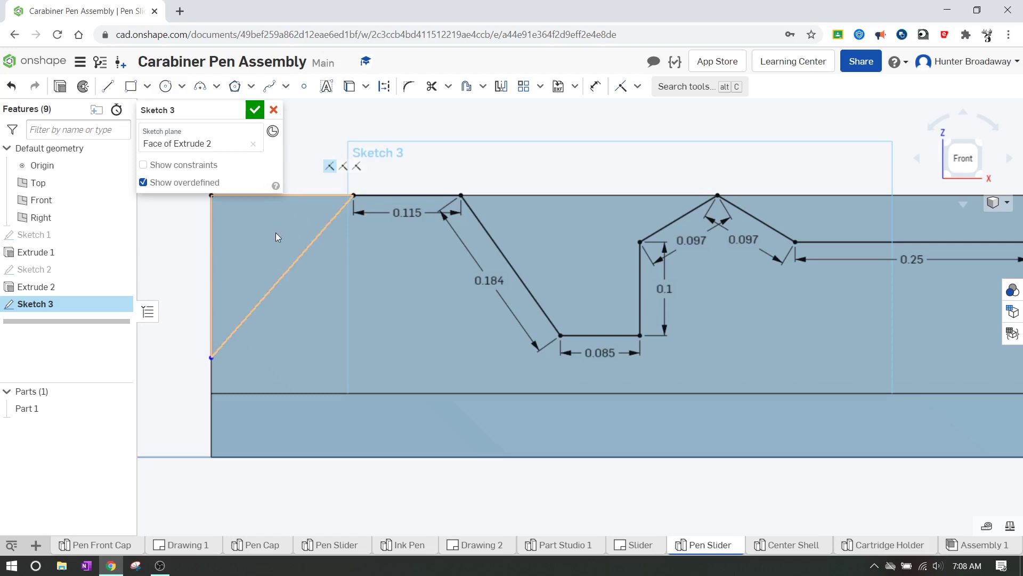
pyautogui.moveTo(276, 232); pyautogui.dragTo(244, 293, button='middle')
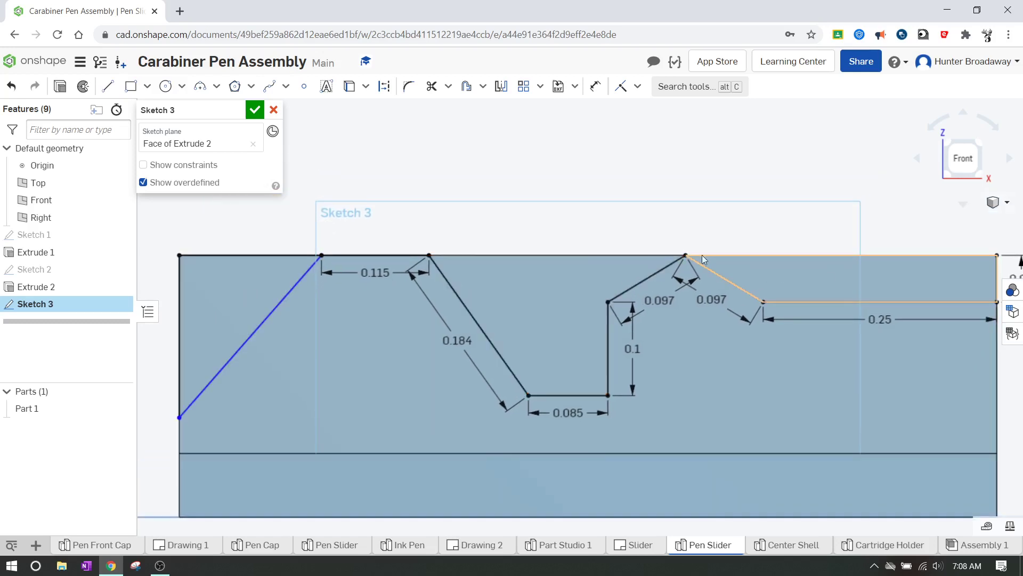
pyautogui.click(108, 85)
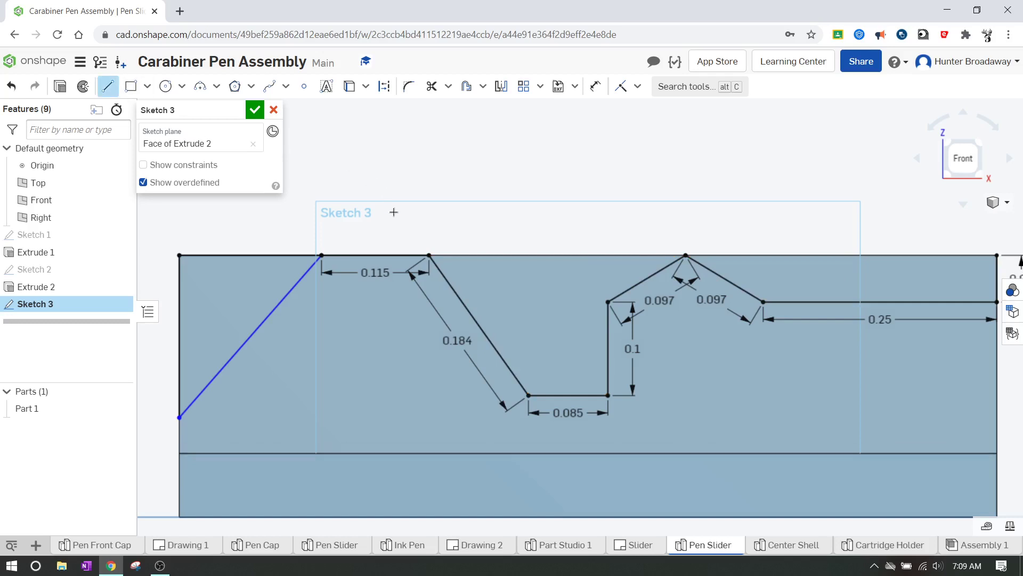
pyautogui.click(429, 255)
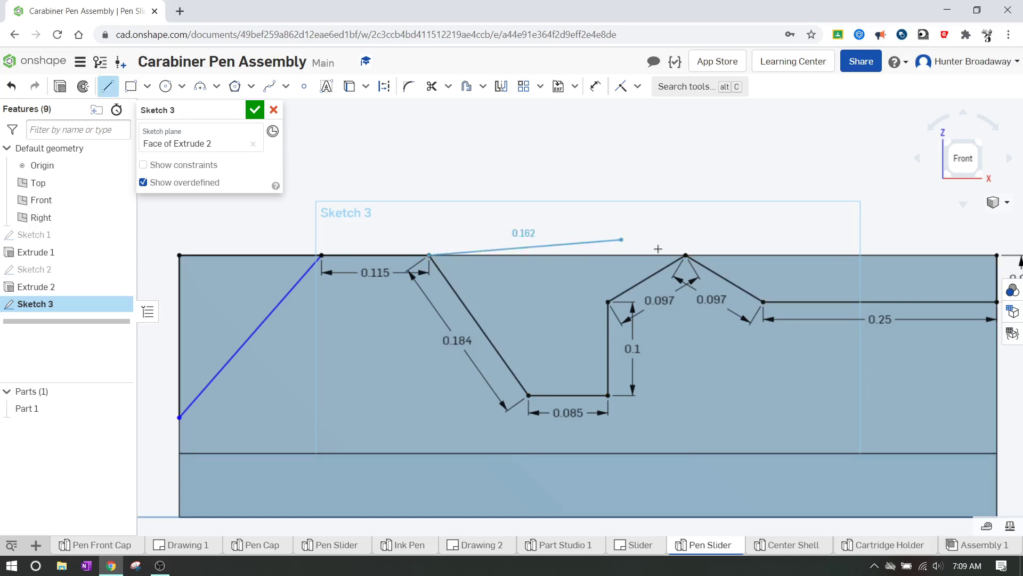
pyautogui.click(685, 255)
pyautogui.hscroll(5, 753, 231)
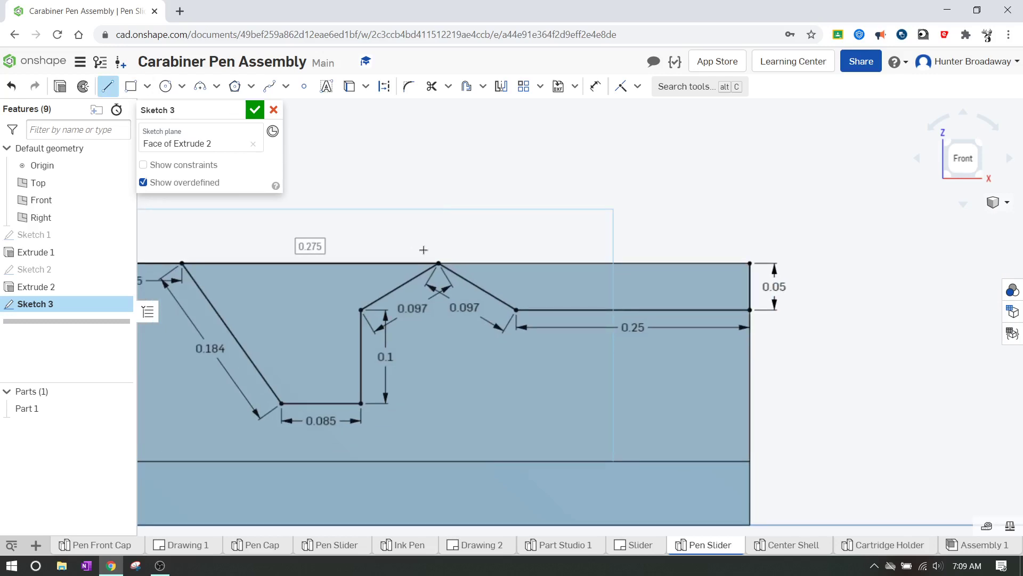
pyautogui.click(438, 262)
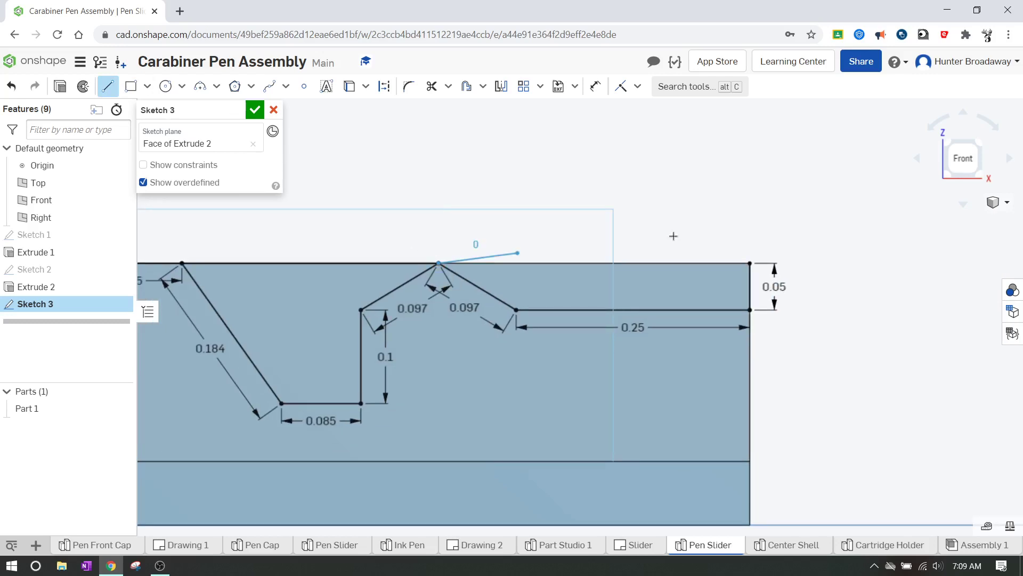
pyautogui.click(747, 263)
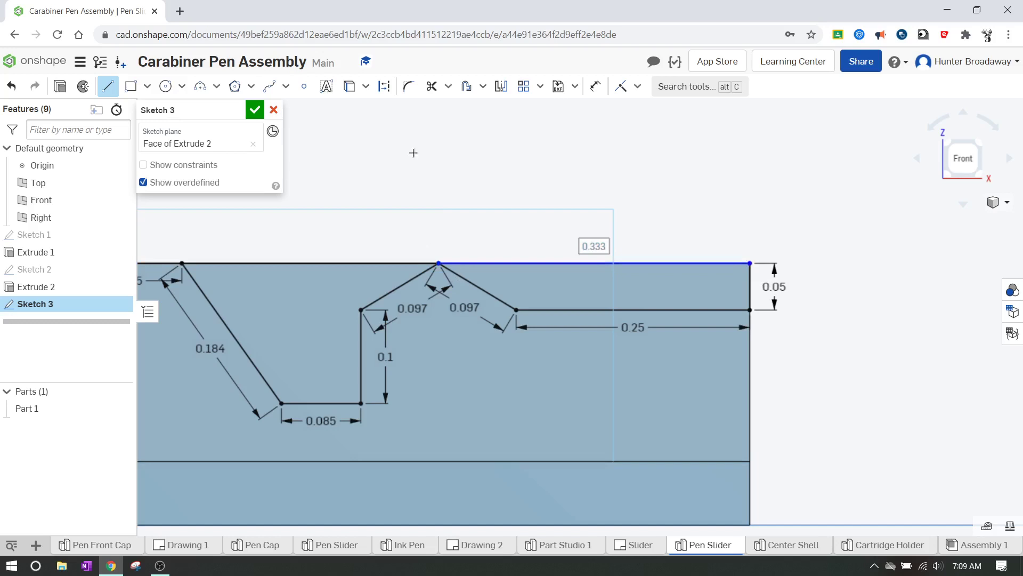
pyautogui.click(255, 110)
# Step: Extrude the corner triangle, the notch and the stepped end region of the profile sketch as a blind 1 in removal from the body
pyautogui.moveTo(329, 187)
pyautogui.mouseDown(button='middle')
pyautogui.moveTo(575, 199)
pyautogui.moveTo(609, 212)
pyautogui.mouseUp(button='middle')
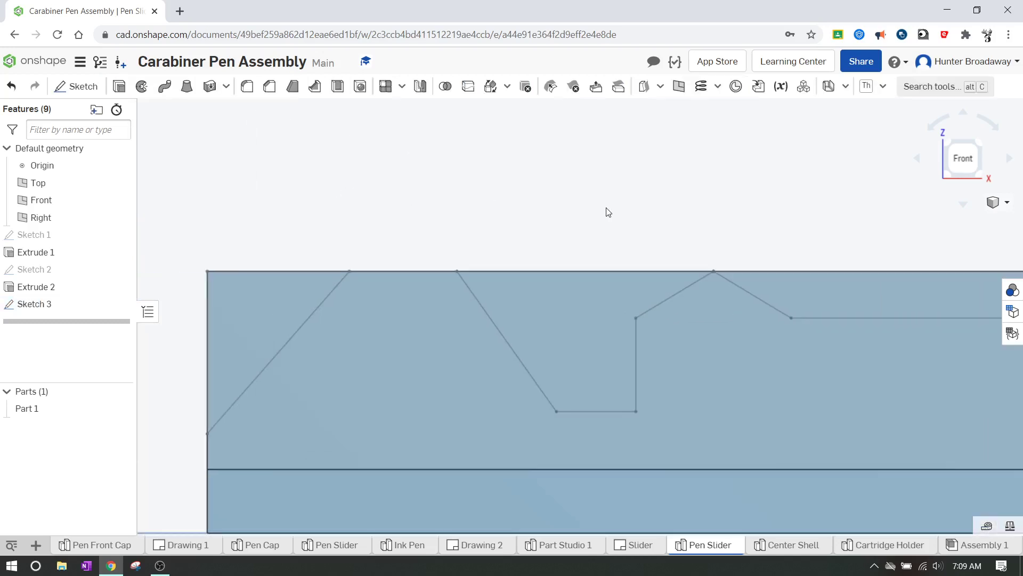
pyautogui.click(947, 143)
pyautogui.scroll(10, 593, 253)
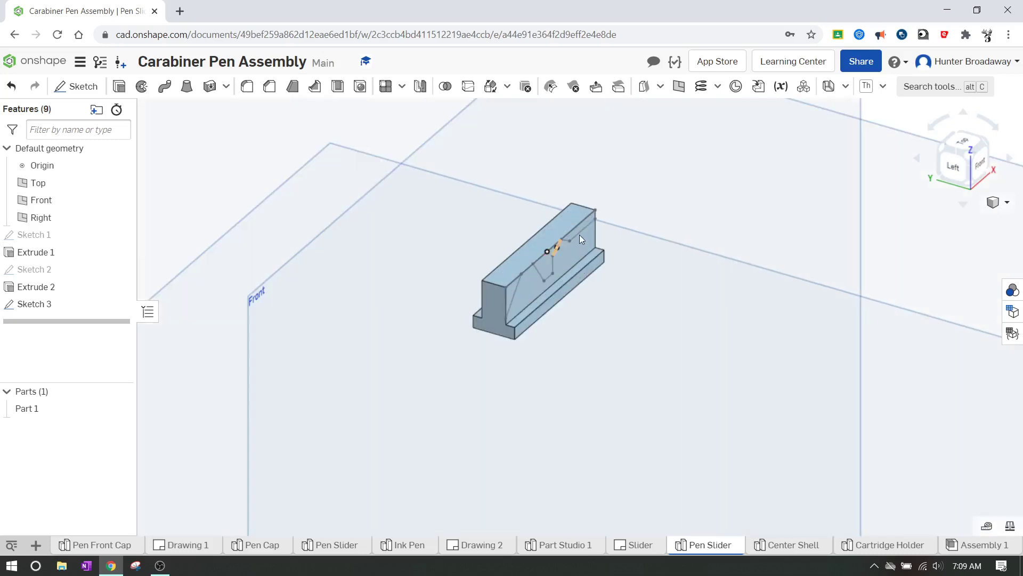
pyautogui.click(121, 86)
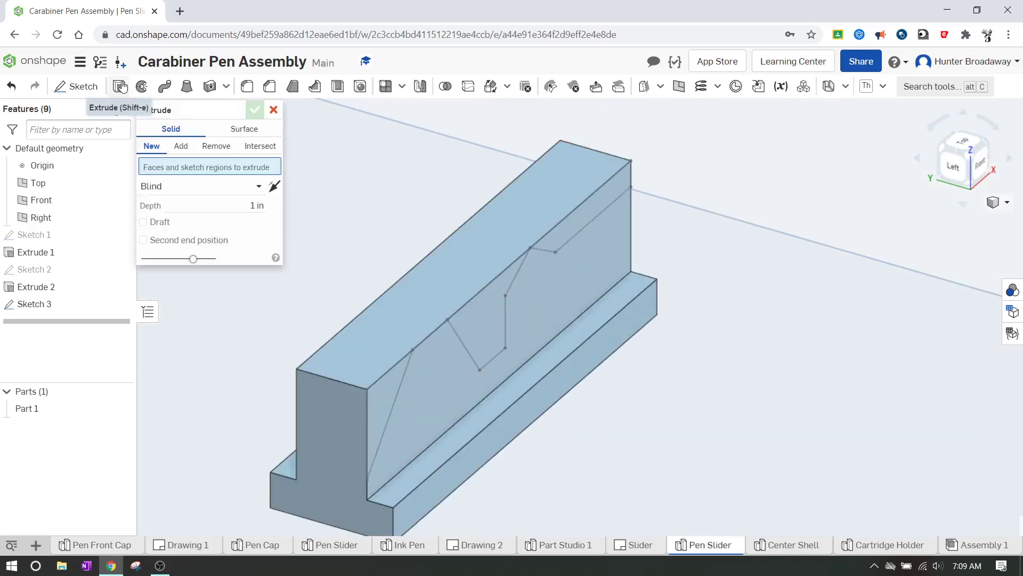
pyautogui.click(216, 154)
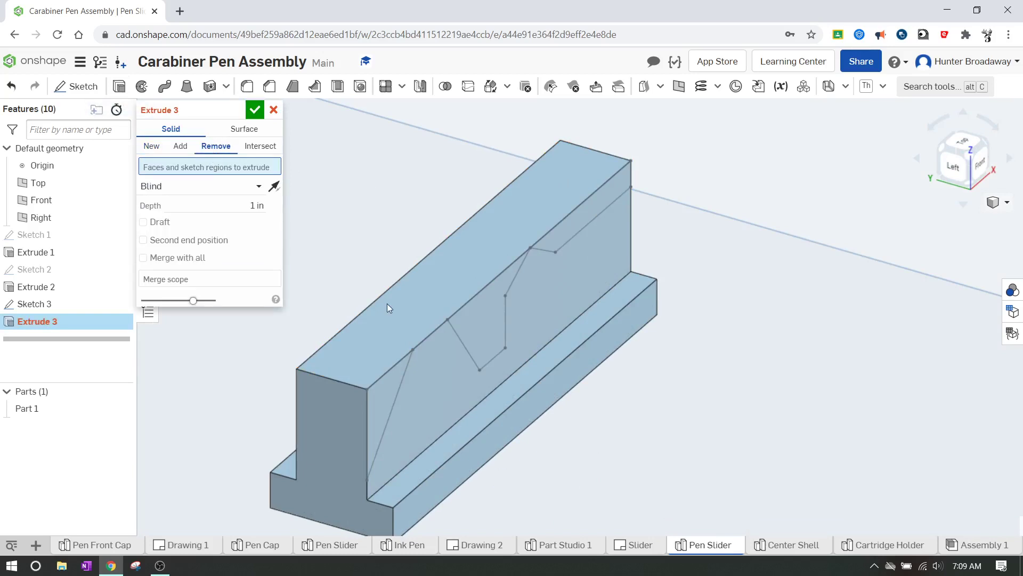
pyautogui.click(382, 404)
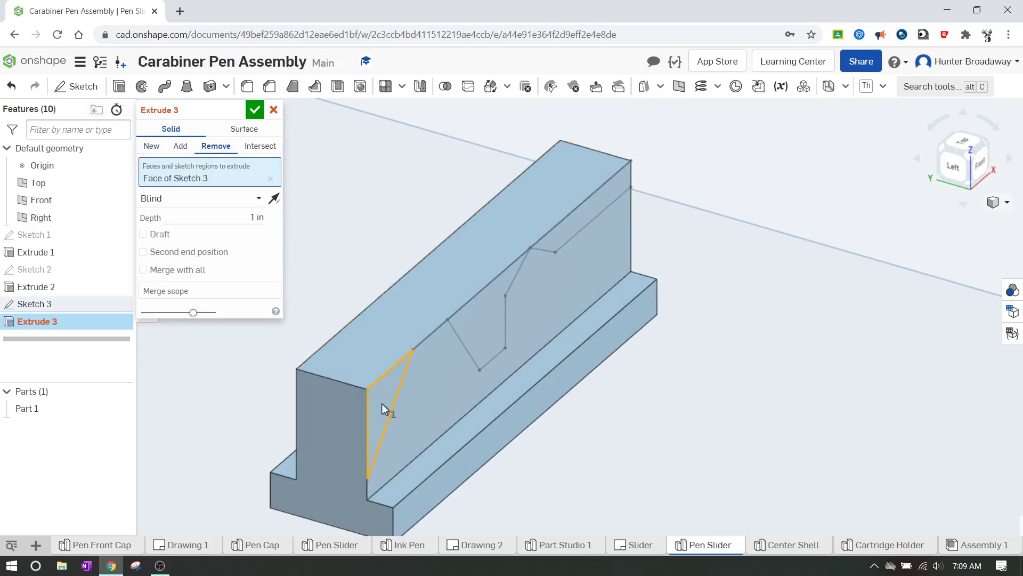
pyautogui.click(481, 325)
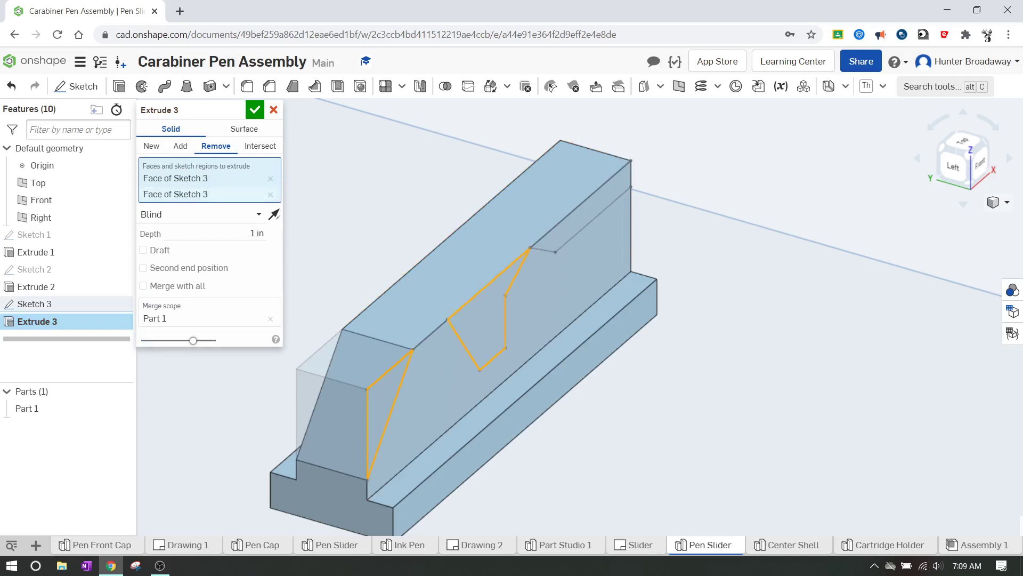
pyautogui.click(567, 224)
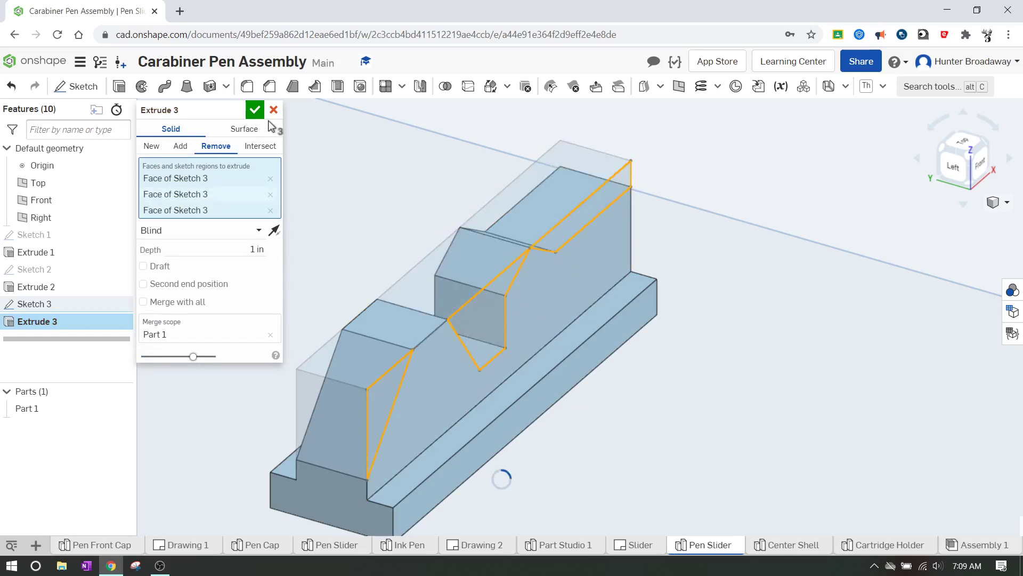
pyautogui.click(254, 109)
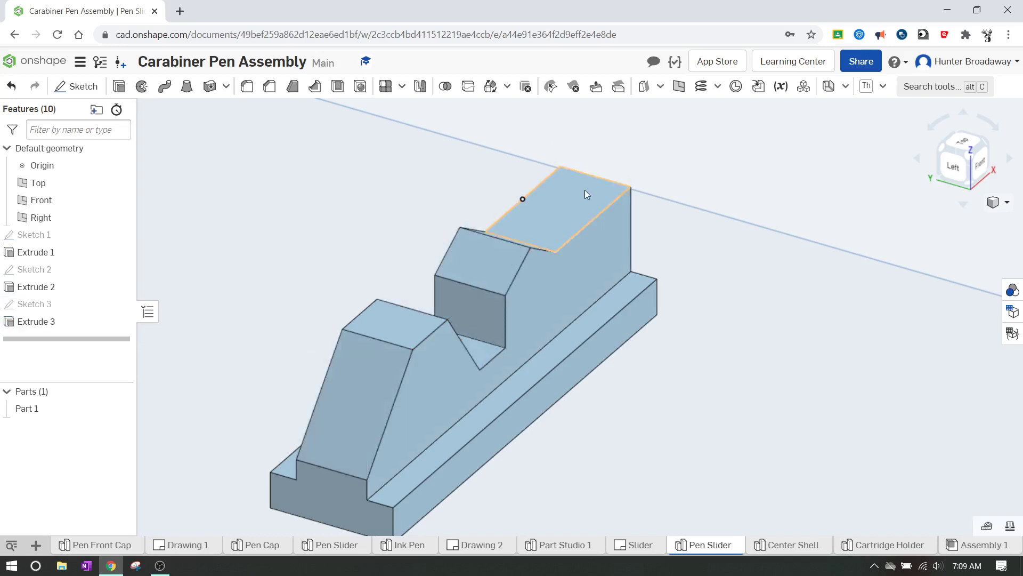
# Step: Inspect the cut slider body in an isometric view from its front, top and right sides
pyautogui.click(985, 143)
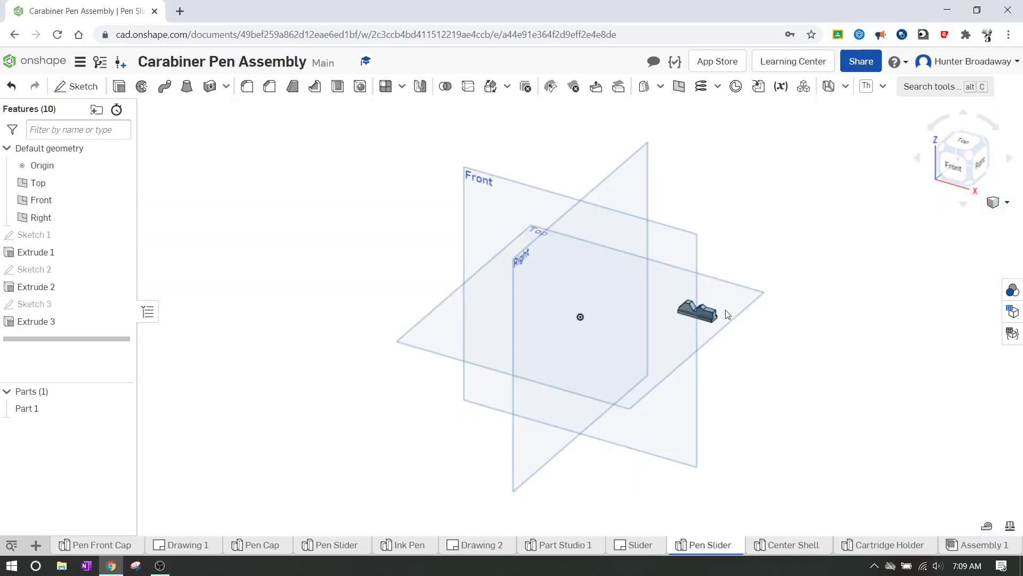
pyautogui.scroll(10, 728, 314)
pyautogui.scroll(2, 731, 335)
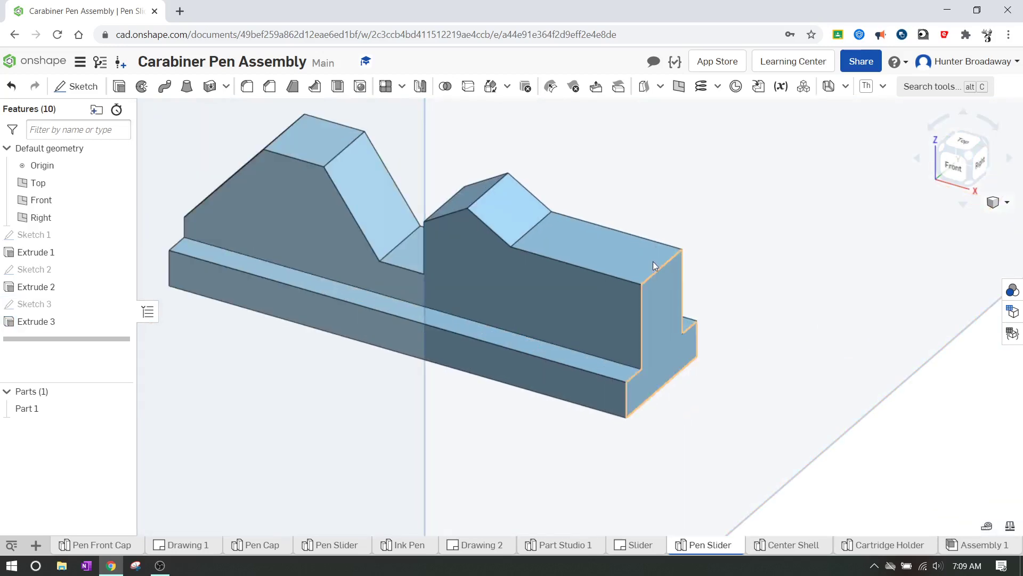
pyautogui.scroll(-4, 653, 261)
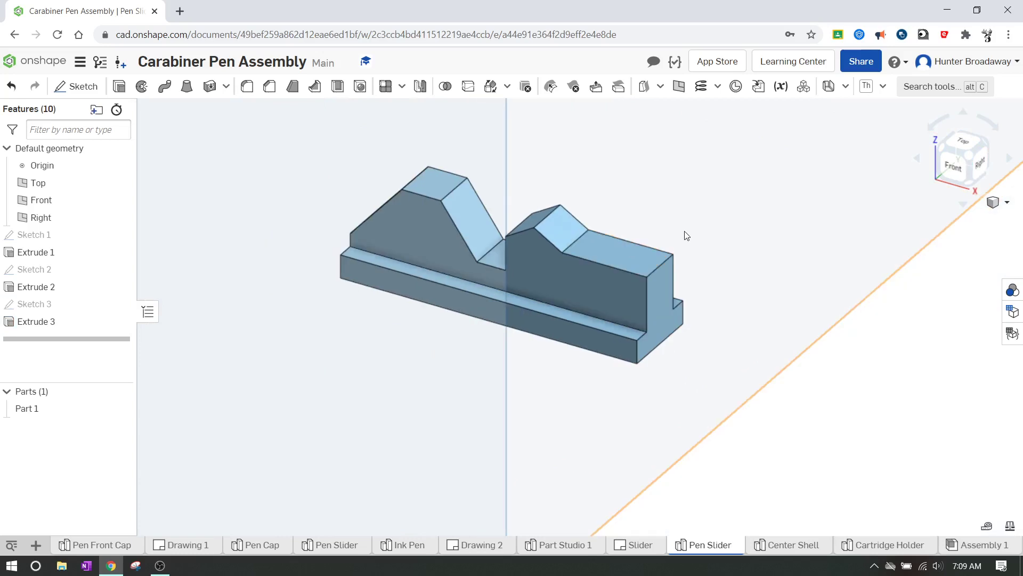
pyautogui.scroll(2, 695, 196)
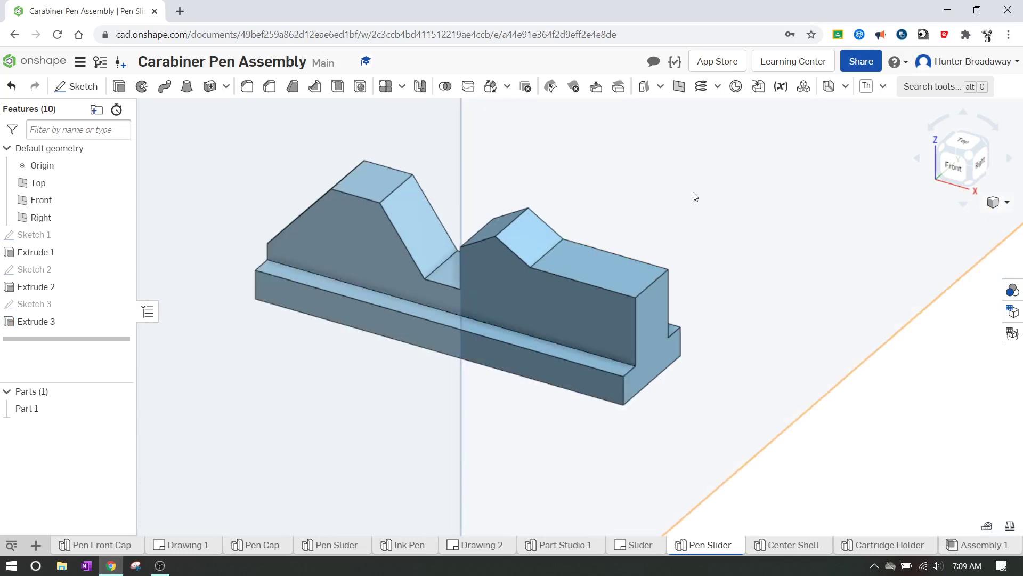